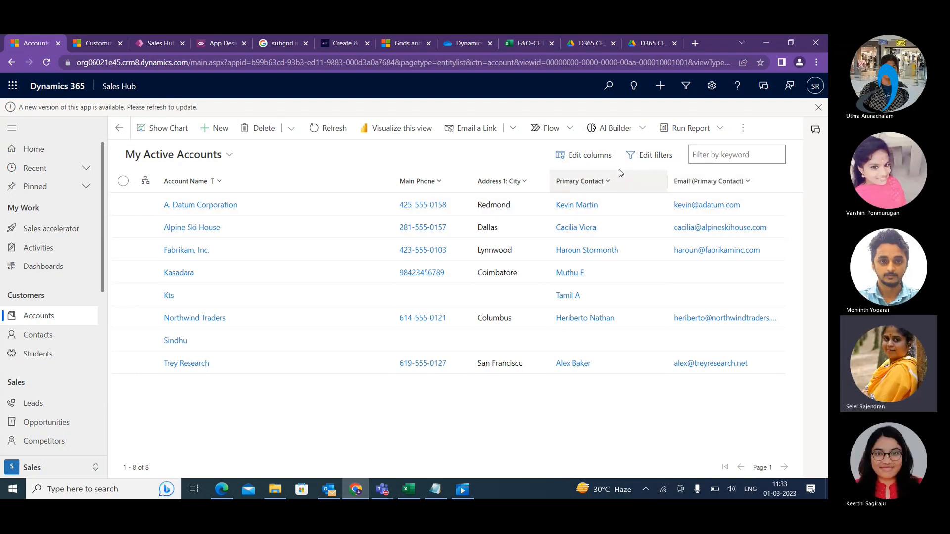
# - Add the Account Number column to the My Active Accounts view and apply the change
pyautogui.click(585, 157)
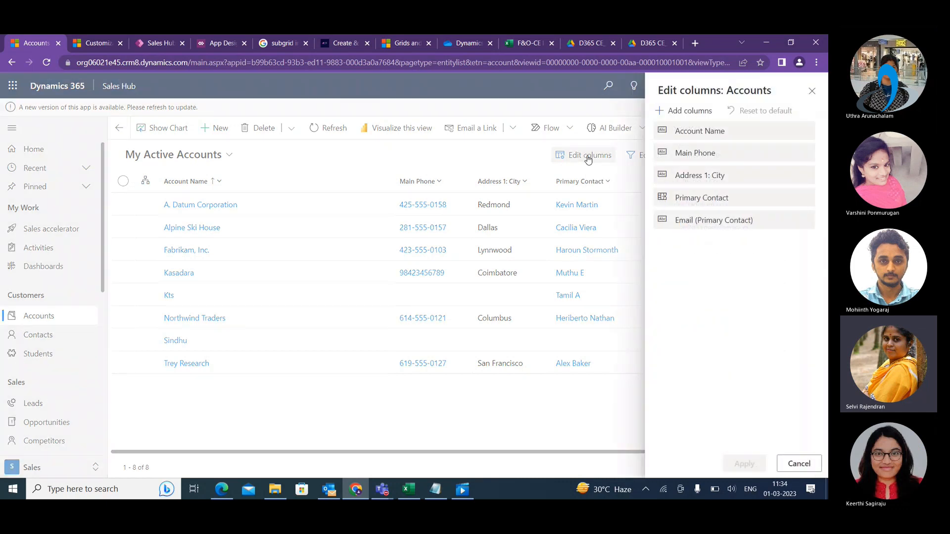
pyautogui.click(696, 117)
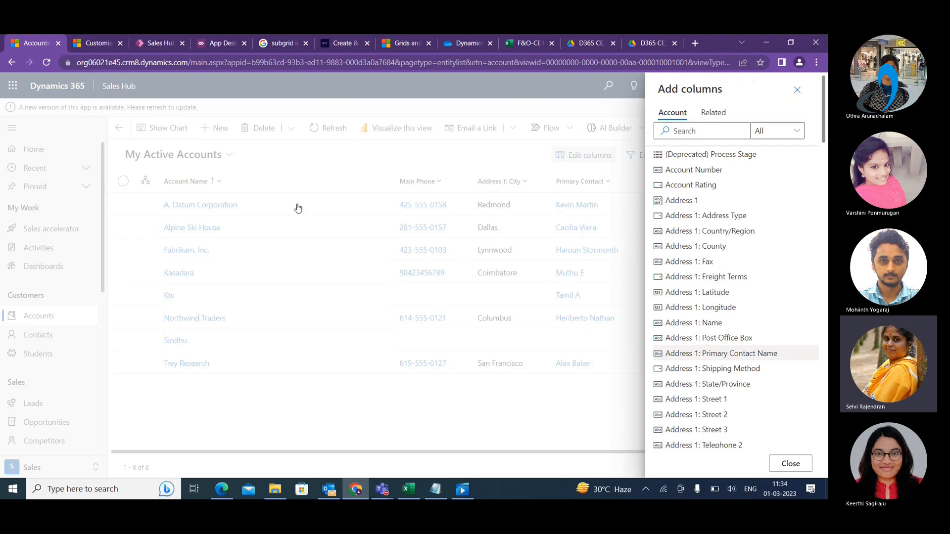
pyautogui.click(671, 172)
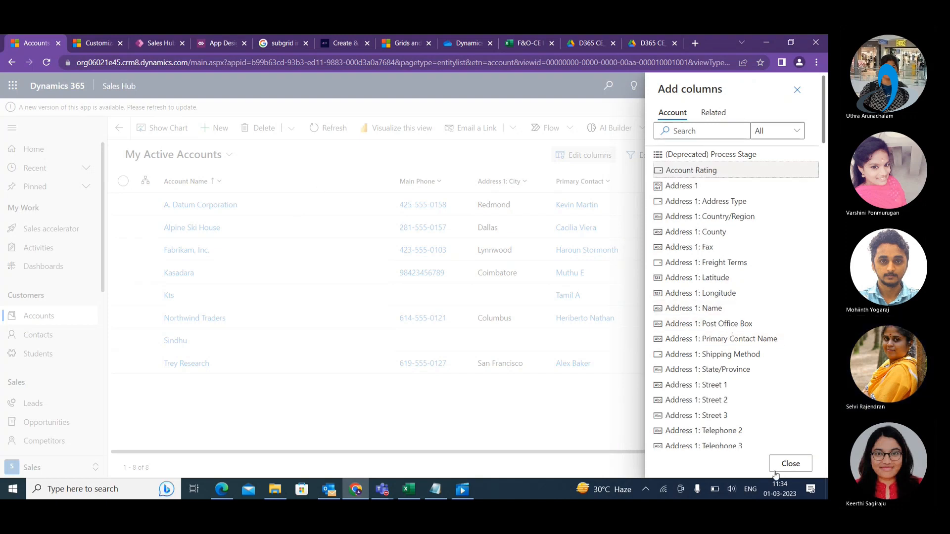
pyautogui.click(788, 464)
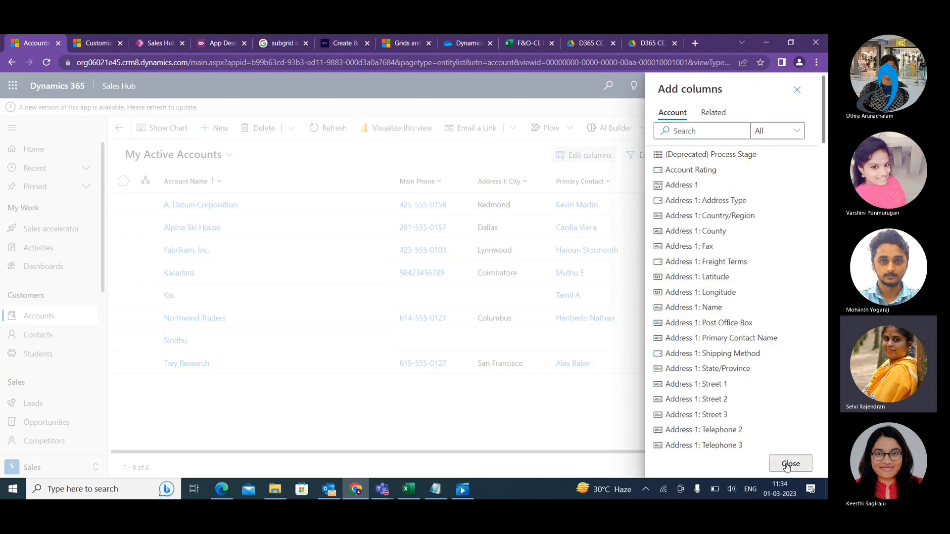
pyautogui.click(742, 464)
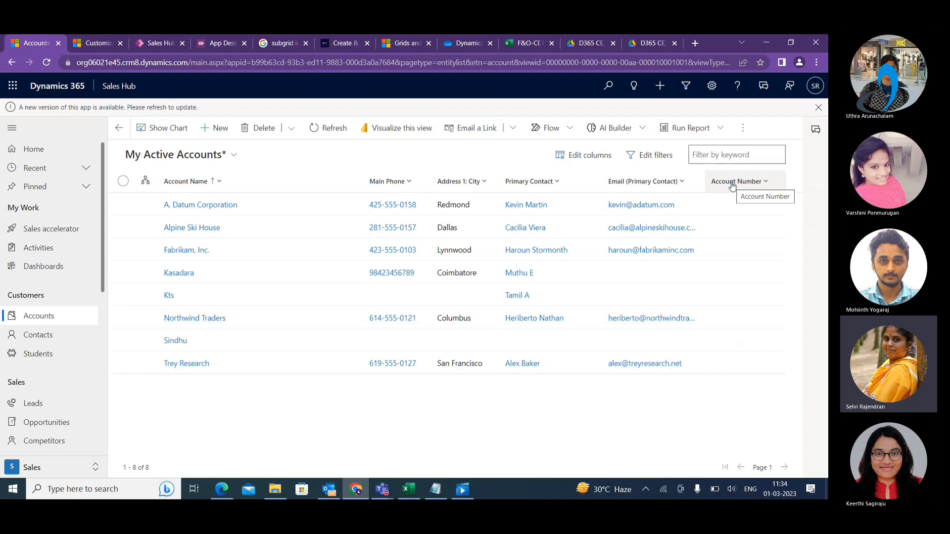
# - Review the filter conditions of the My Active Accounts view and the options for adding conditions, then close the filter editor
pyautogui.click(652, 156)
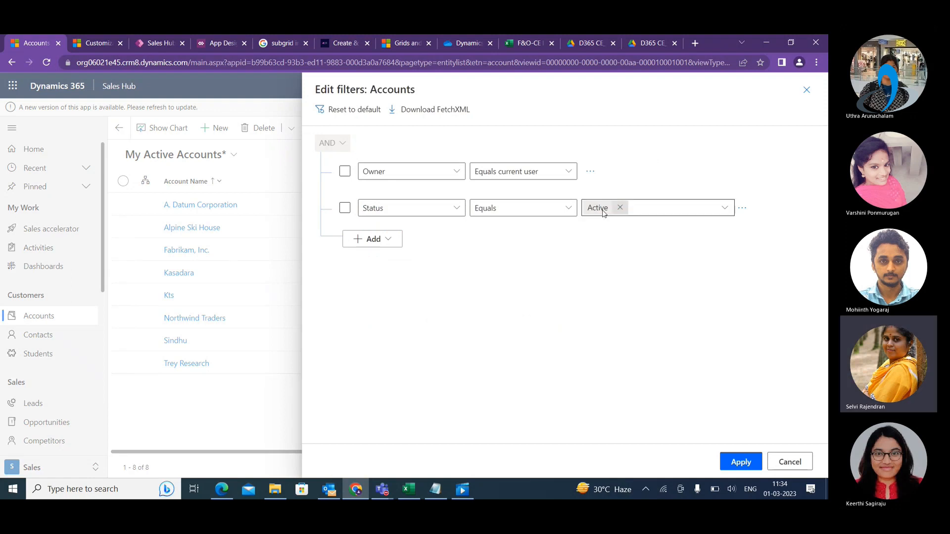
pyautogui.click(388, 240)
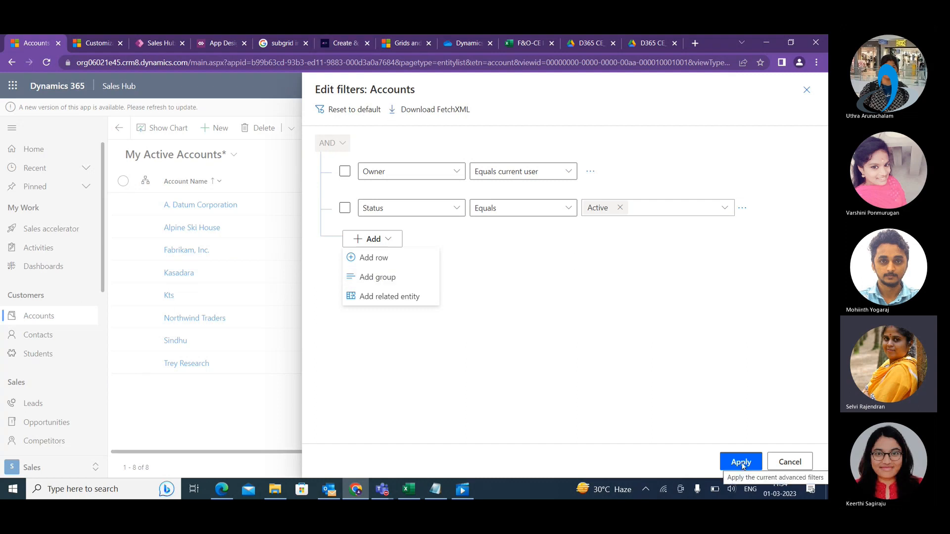
pyautogui.click(806, 91)
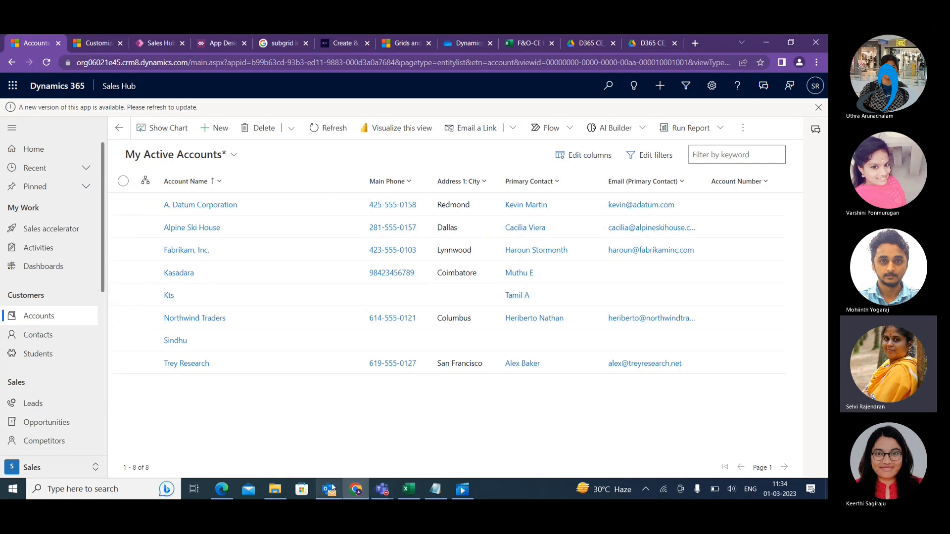
# - Open the advanced settings and go to the Solutions list under Customization
pyautogui.moveTo(332, 487)
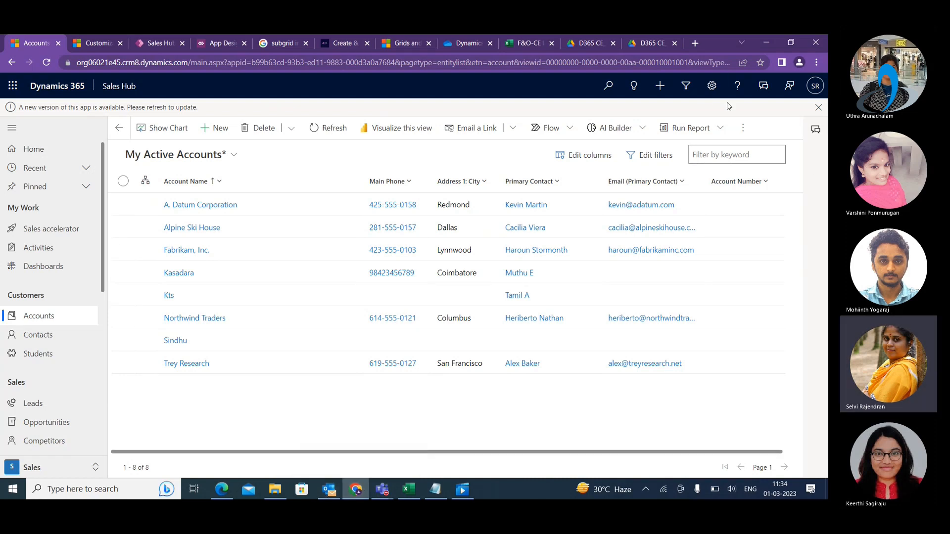
pyautogui.click(712, 86)
pyautogui.click(637, 132)
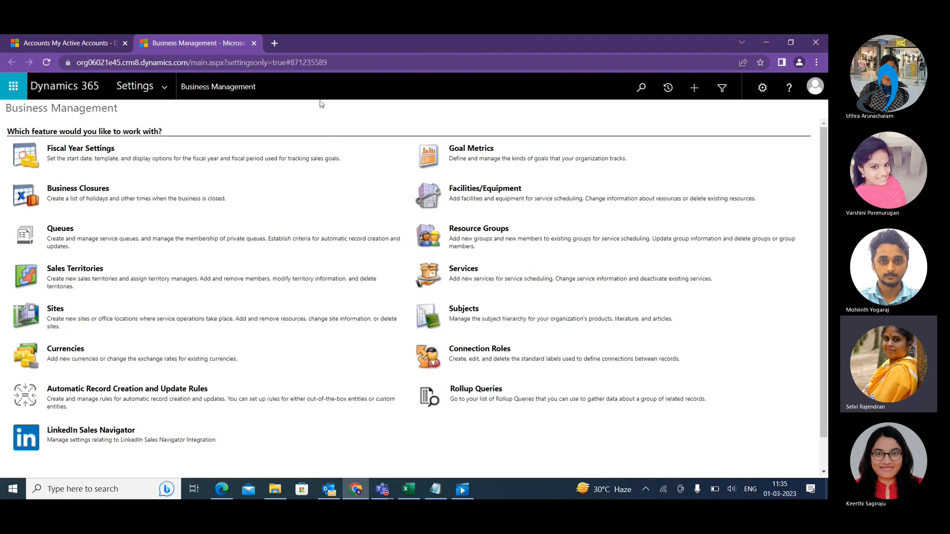
pyautogui.click(163, 87)
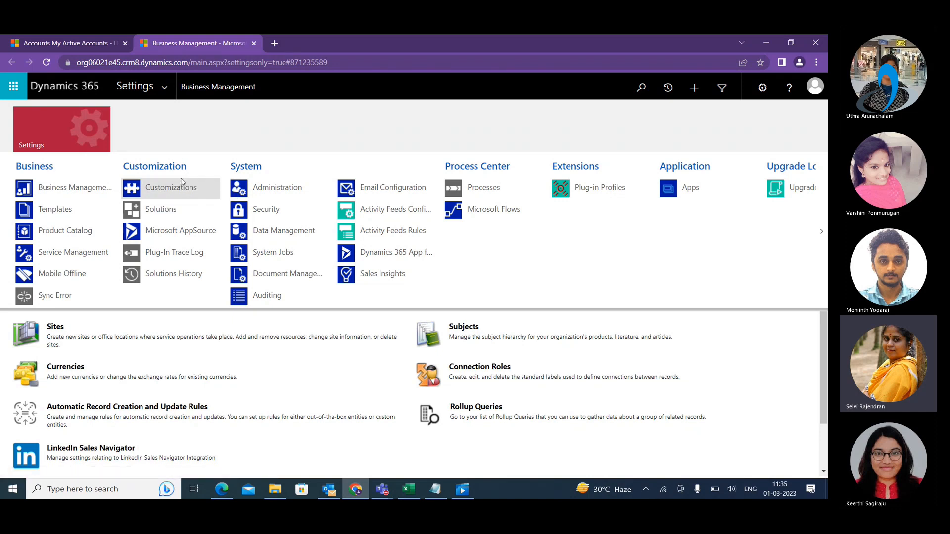
pyautogui.click(159, 210)
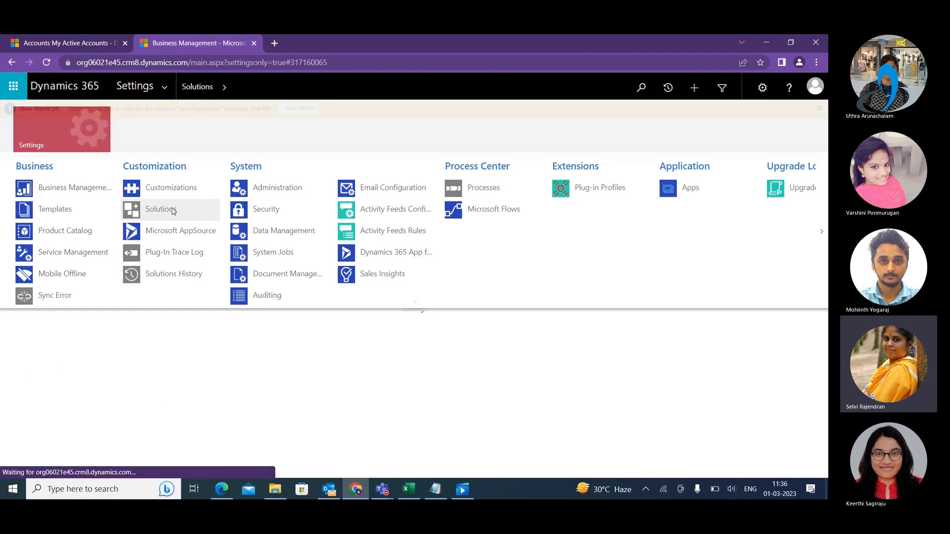
# - Open the Test solution in a maximized window and display the views of its Account entity
pyautogui.click(40, 213)
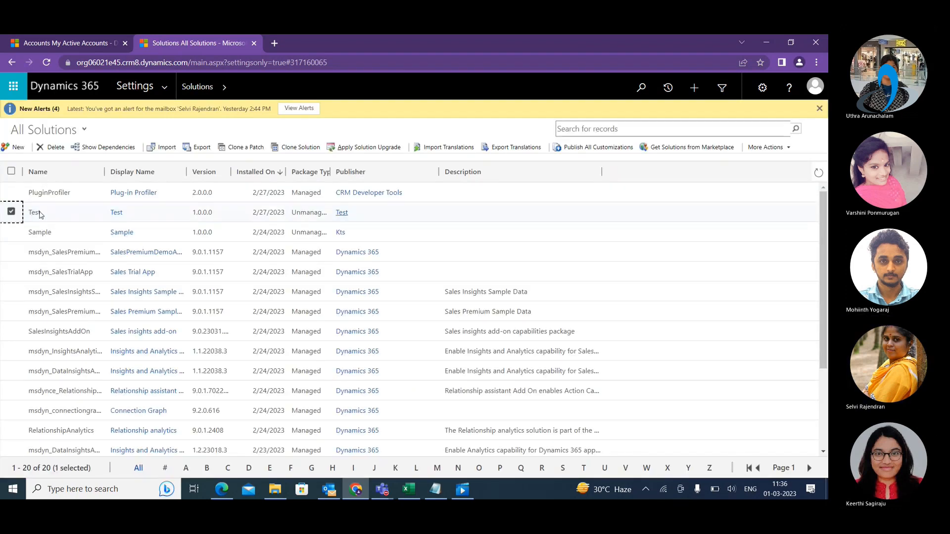
pyautogui.doubleClick(36, 214)
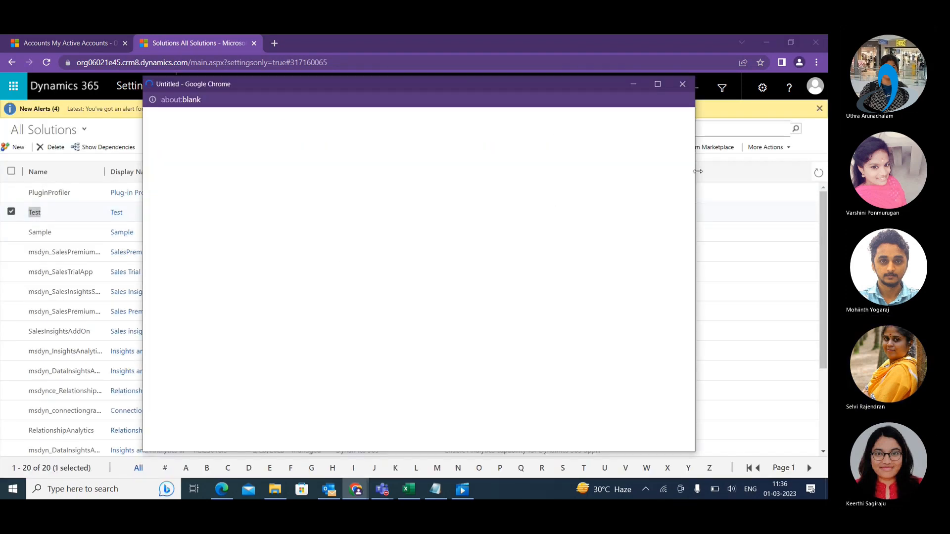
pyautogui.click(656, 85)
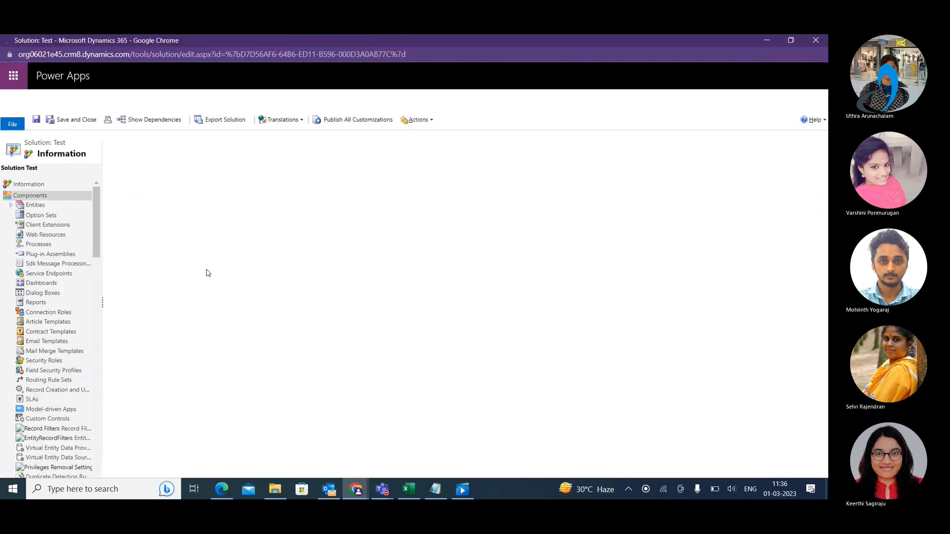
pyautogui.click(10, 205)
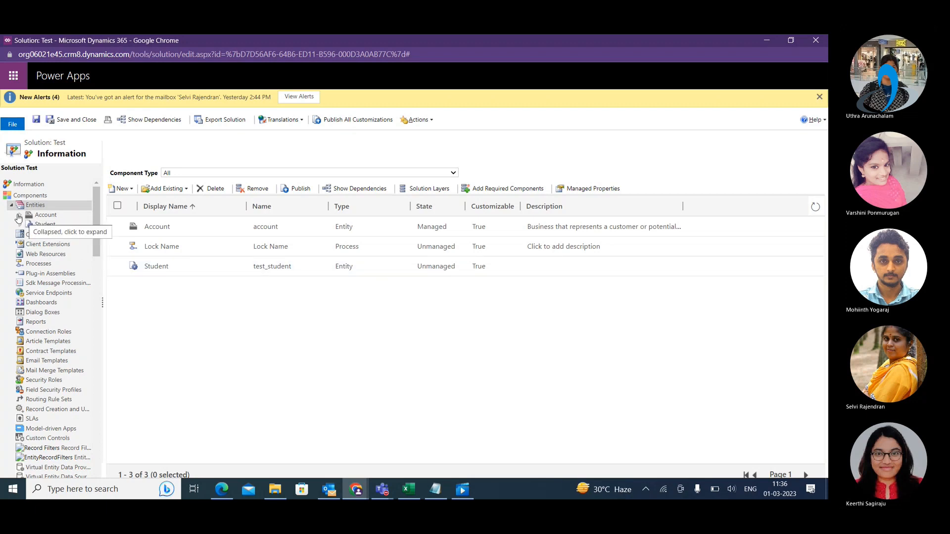
pyautogui.click(19, 216)
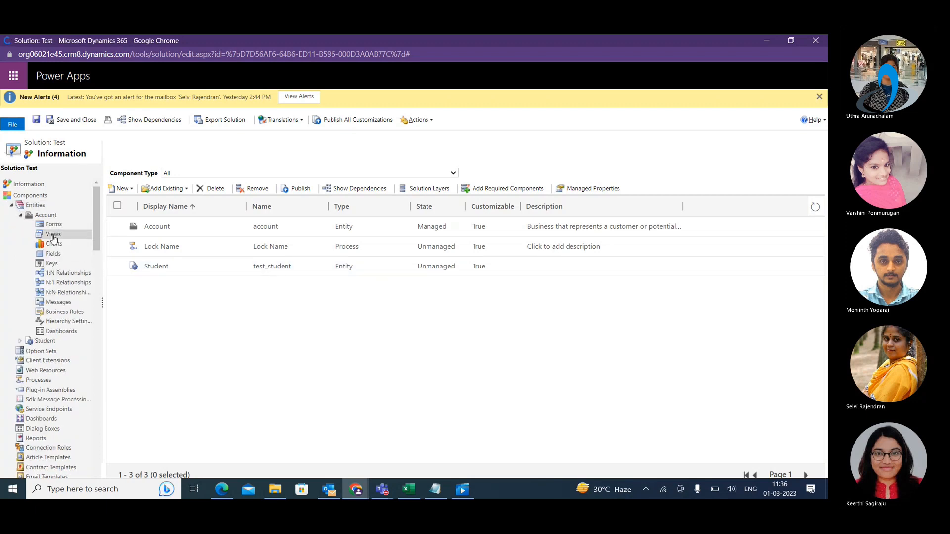
pyautogui.click(53, 235)
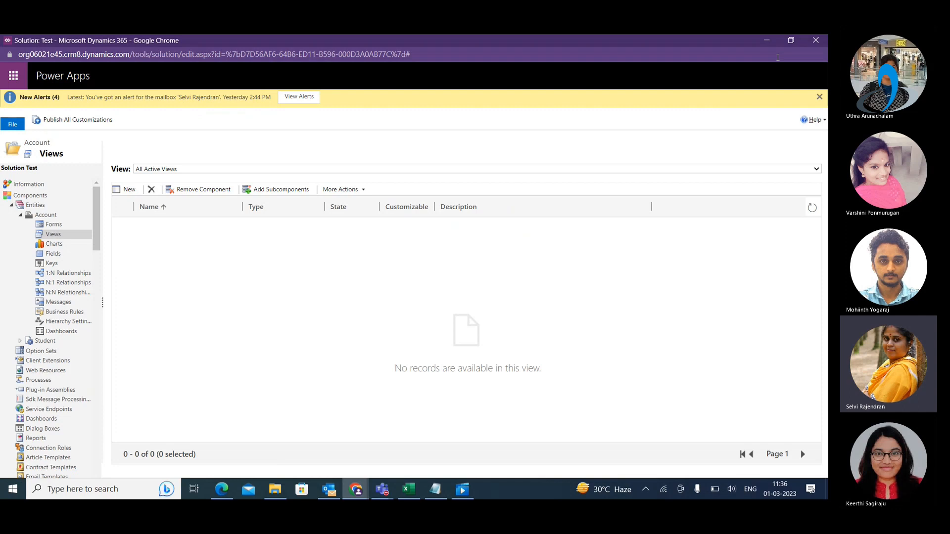
# - Open Customize the System from the Customizations settings and set the speaker volume to 79
pyautogui.click(766, 40)
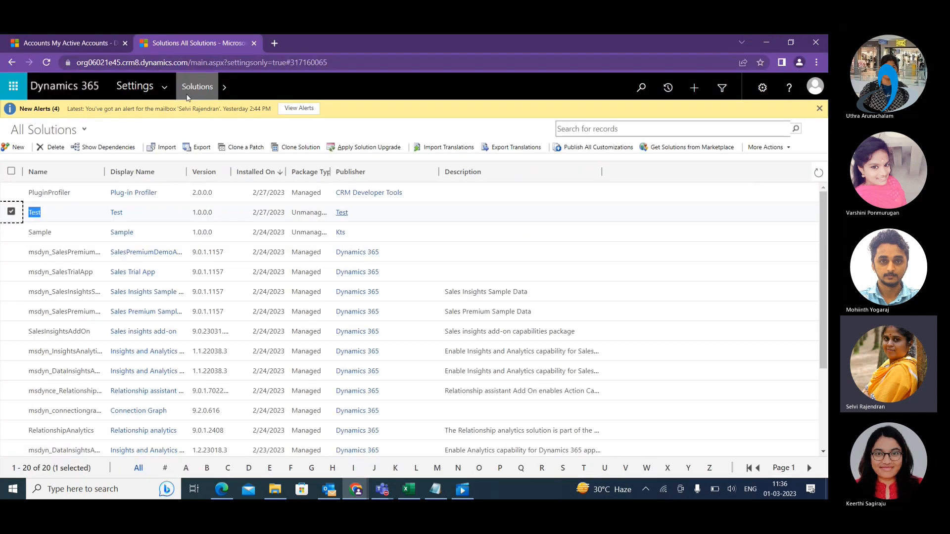
pyautogui.click(164, 88)
pyautogui.click(178, 105)
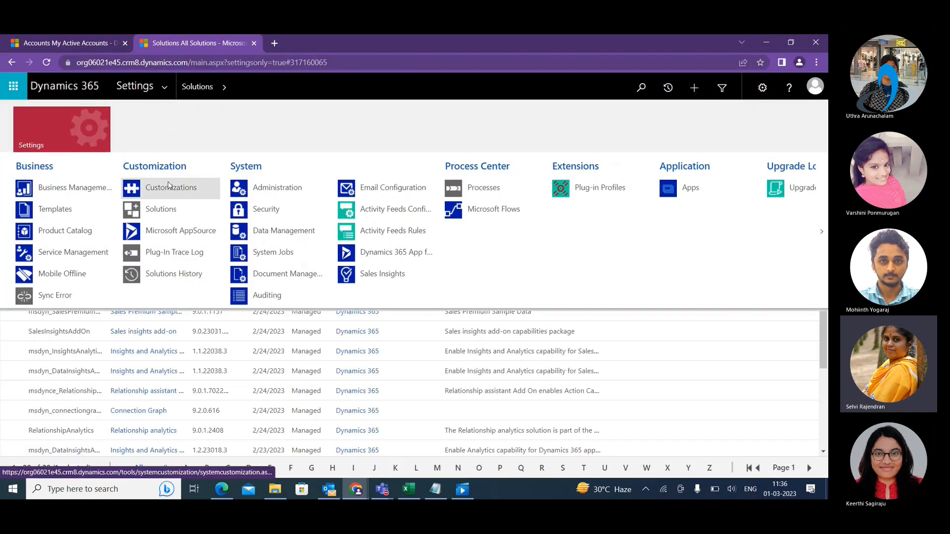
pyautogui.click(169, 187)
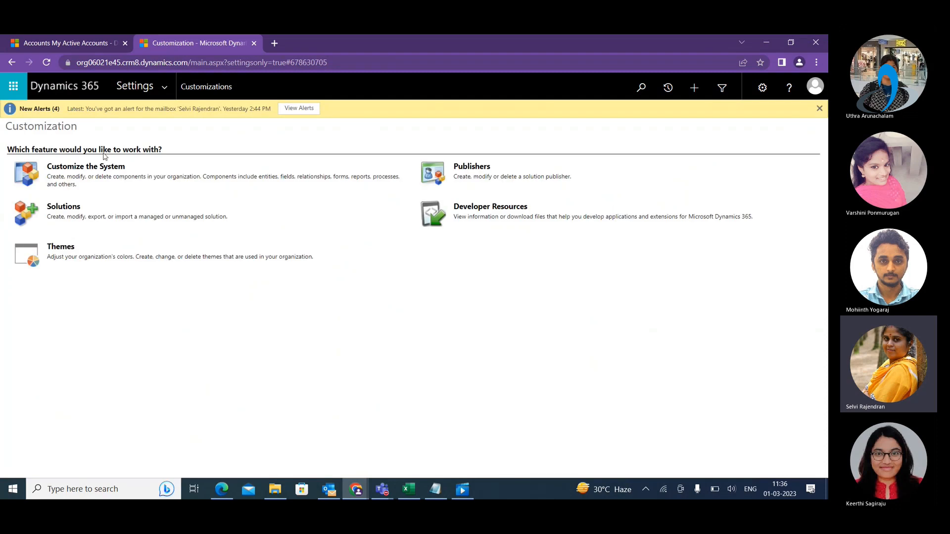
pyautogui.click(86, 167)
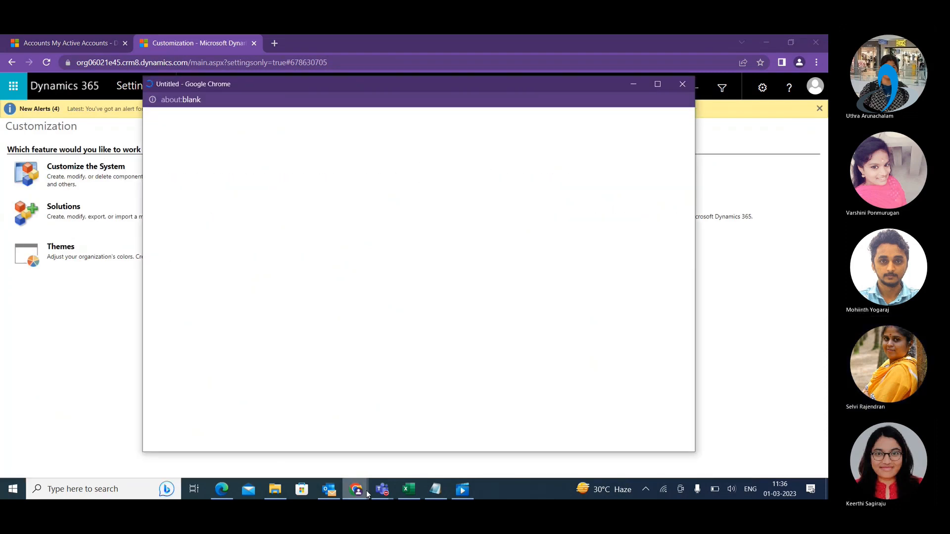
pyautogui.click(730, 489)
pyautogui.click(766, 463)
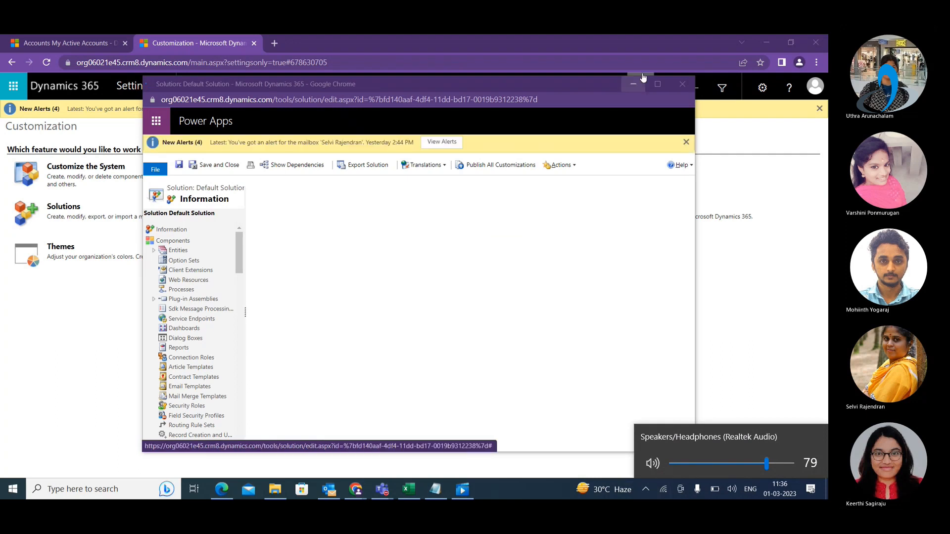
# - Display the Account entity's views in the Default Solution and examine the listed view names and types
pyautogui.click(156, 254)
pyautogui.click(163, 260)
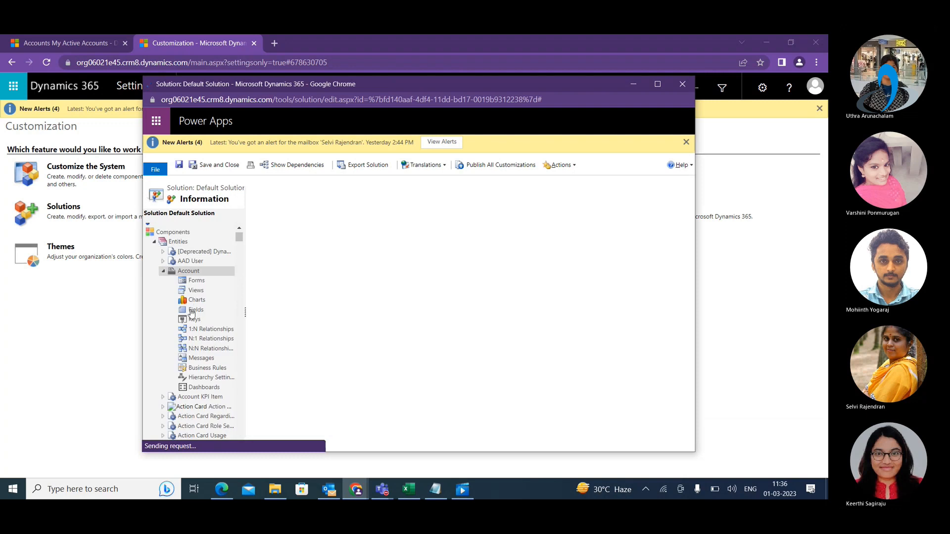
pyautogui.click(196, 291)
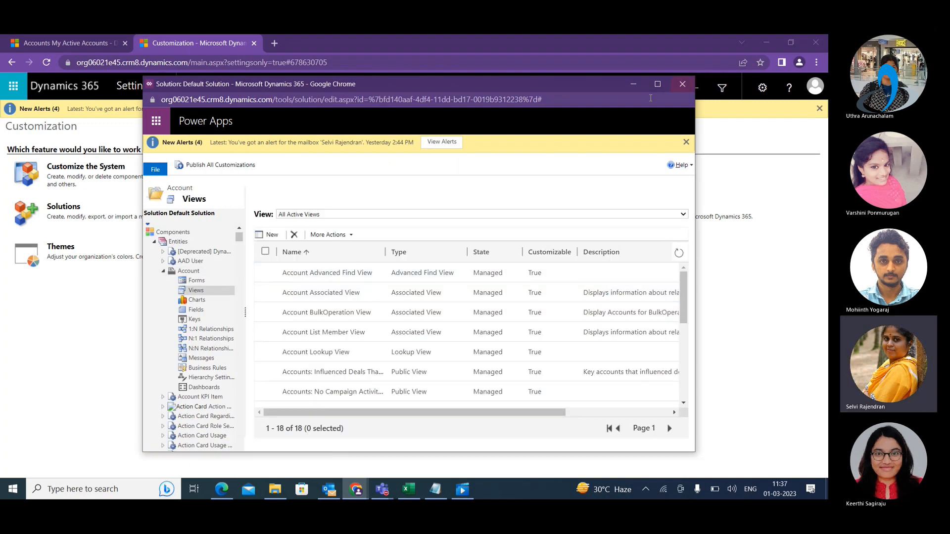
pyautogui.click(657, 85)
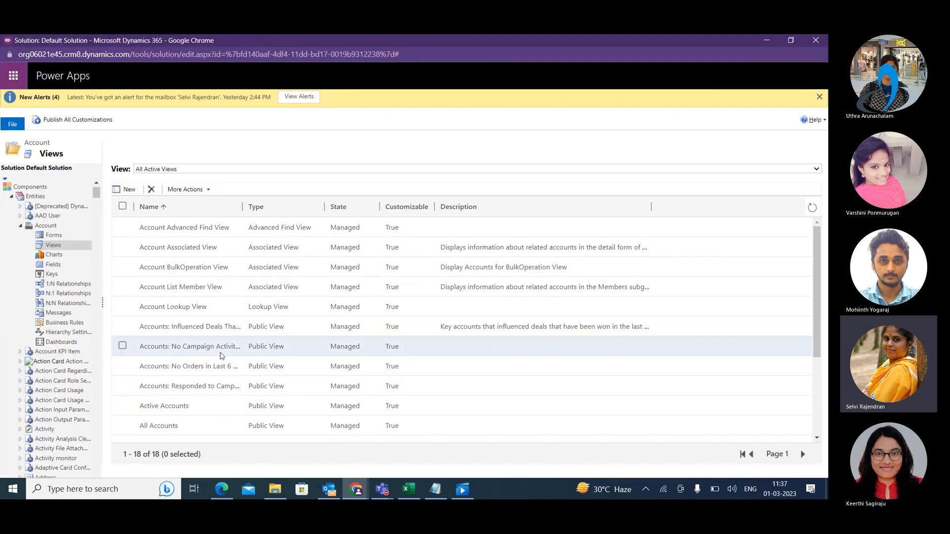
pyautogui.scroll(-2, 215, 352)
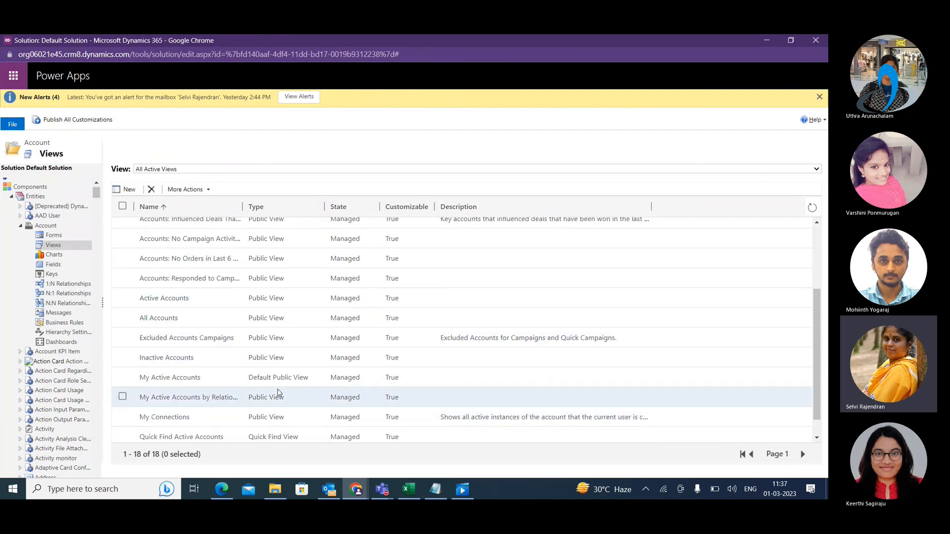
pyautogui.scroll(2, 287, 394)
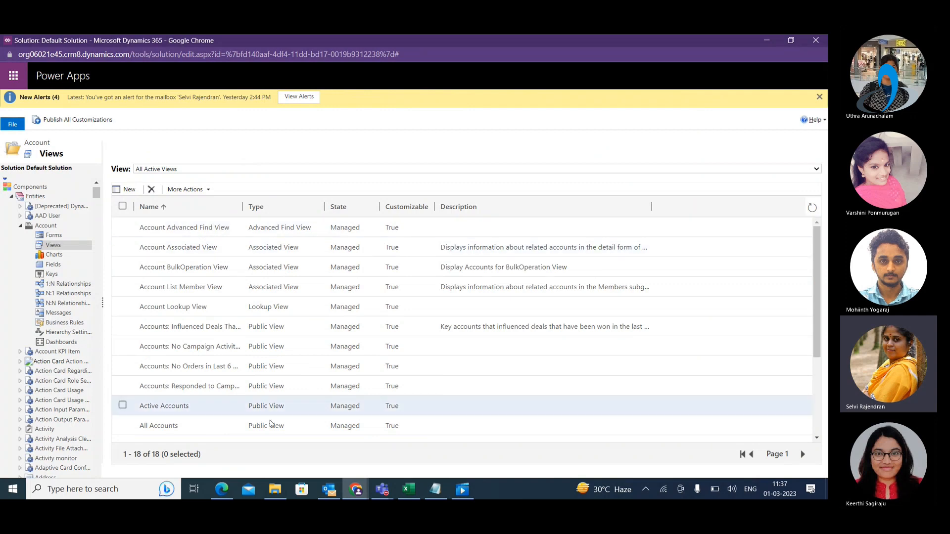
pyautogui.scroll(-3, 297, 405)
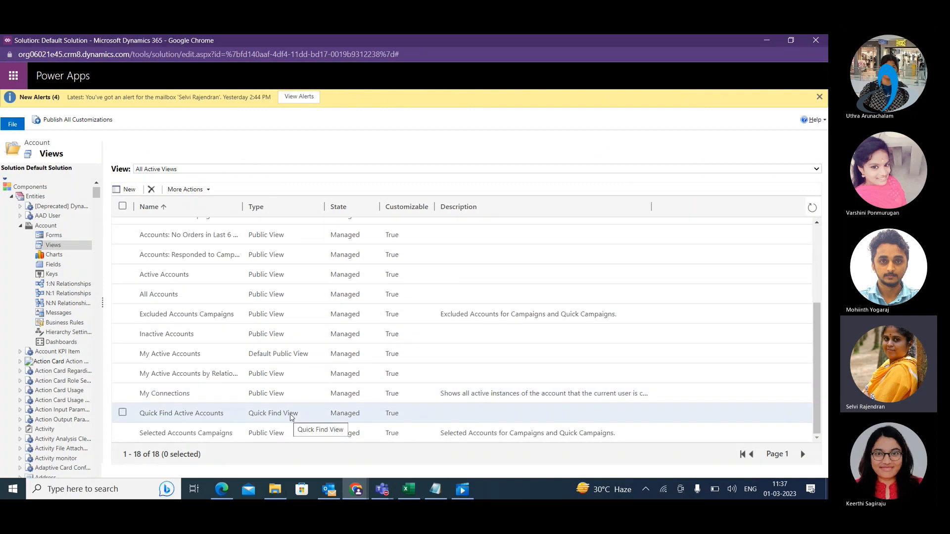
pyautogui.scroll(3, 299, 413)
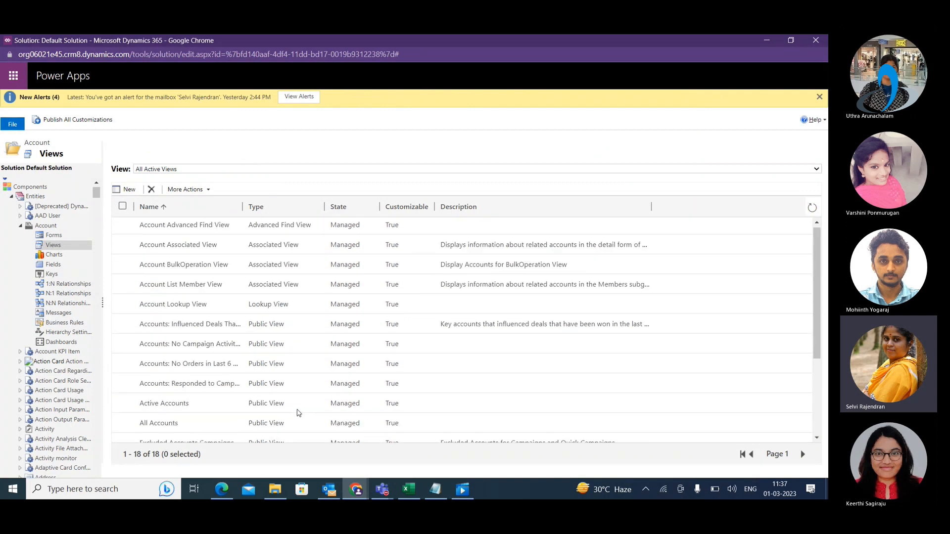
# - Leave the Default Solution window and return to the Test solution's Account views
pyautogui.click(766, 40)
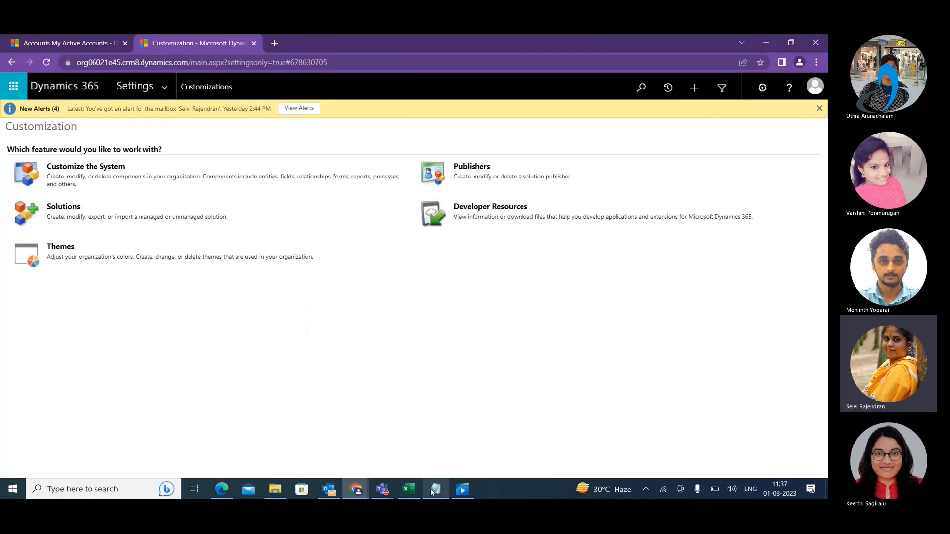
pyautogui.click(357, 490)
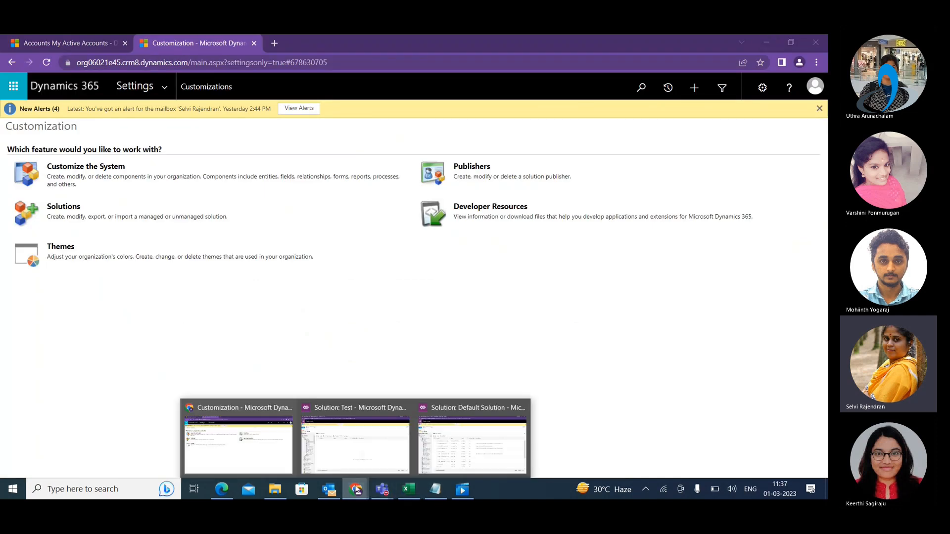
pyautogui.click(363, 452)
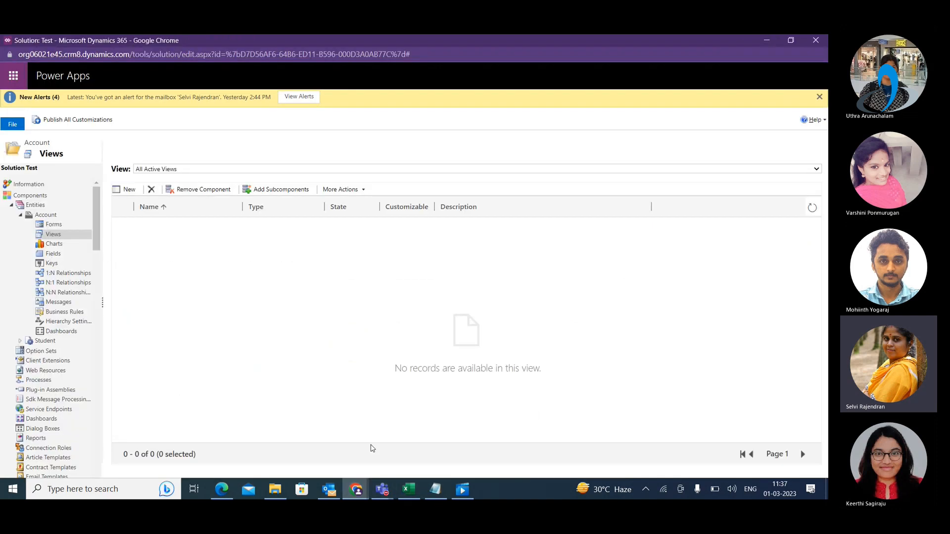
# - Create a new Account view named Sample View in the Test solution
pyautogui.click(125, 192)
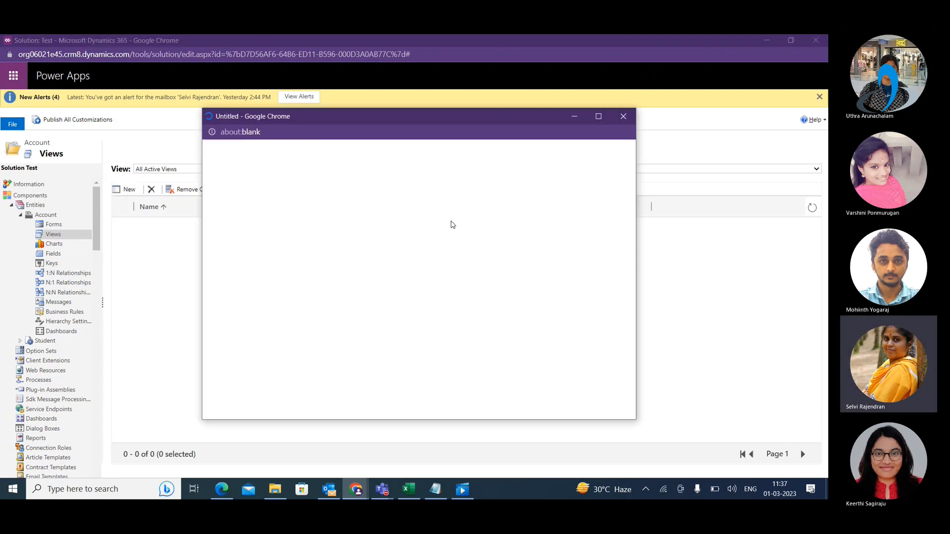
pyautogui.click(376, 287)
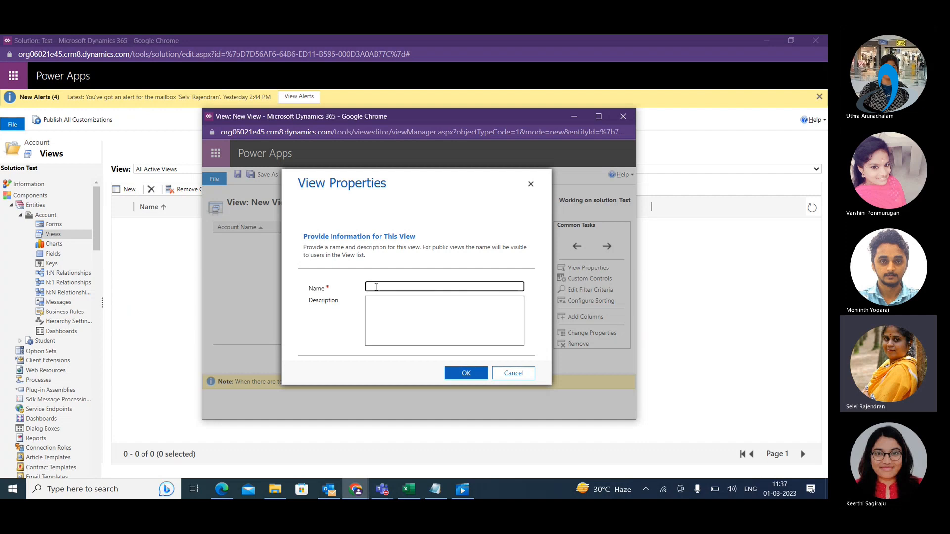
pyautogui.write('Sample')
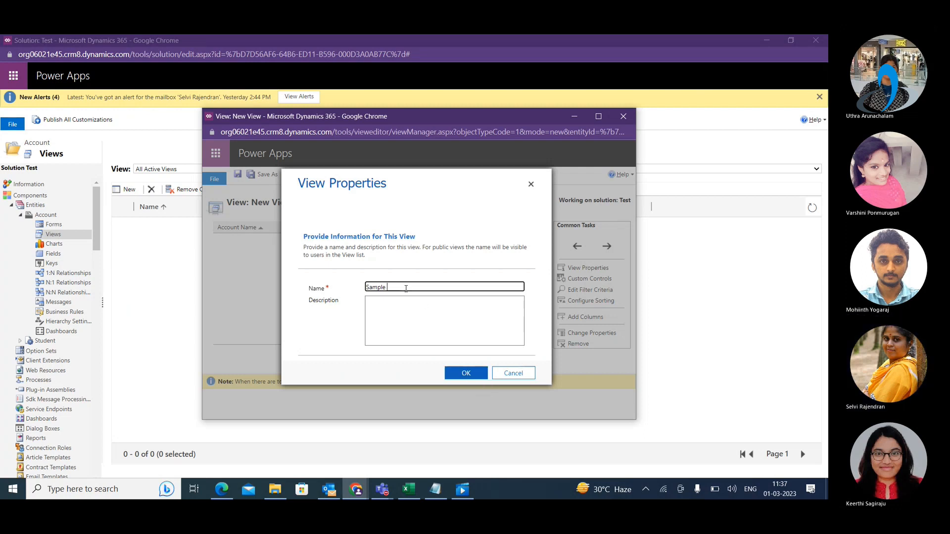
pyautogui.write('View')
pyautogui.click(466, 373)
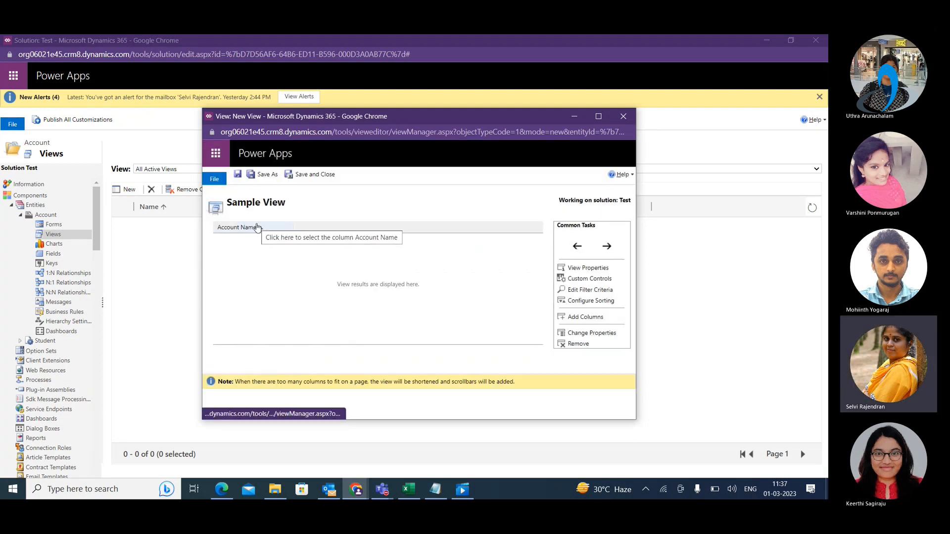
pyautogui.click(257, 227)
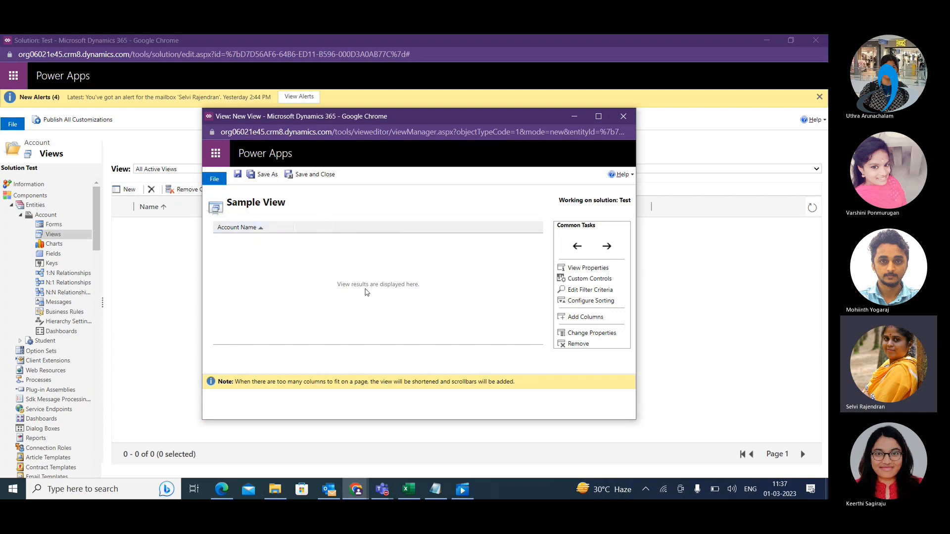
# - Add the Account Number, Address 1: City and Email columns of the Account record type to Sample View
pyautogui.click(575, 320)
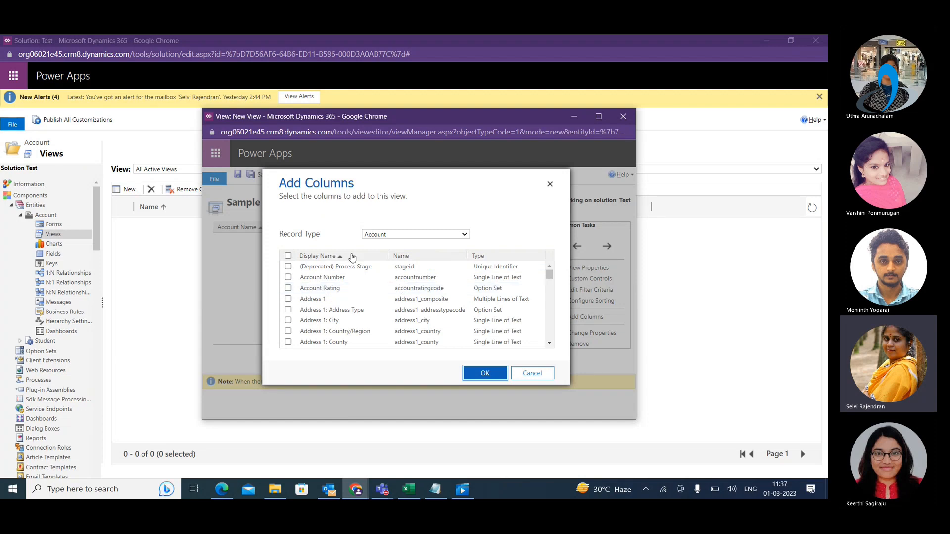
pyautogui.click(288, 278)
pyautogui.scroll(-5, 316, 321)
pyautogui.scroll(-10, 337, 330)
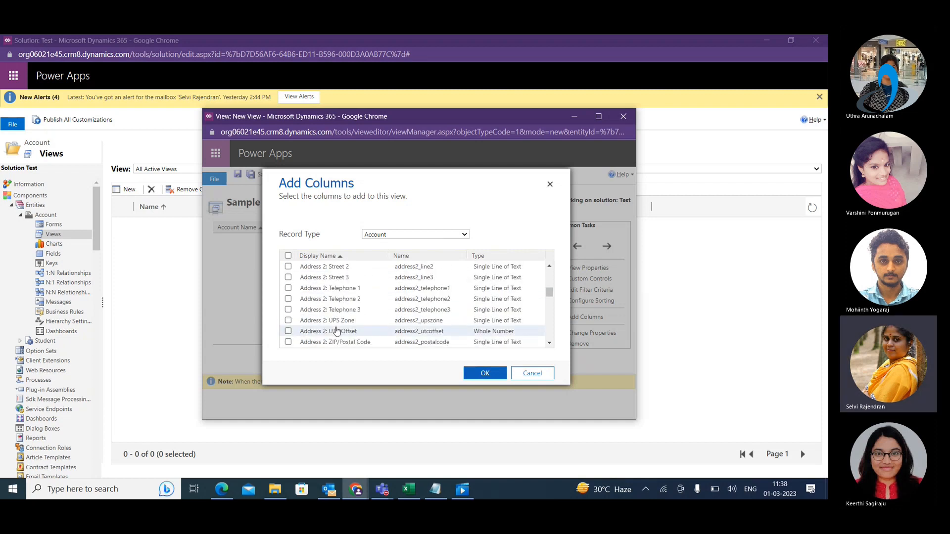
pyautogui.scroll(-3, 295, 326)
pyautogui.scroll(-10, 294, 327)
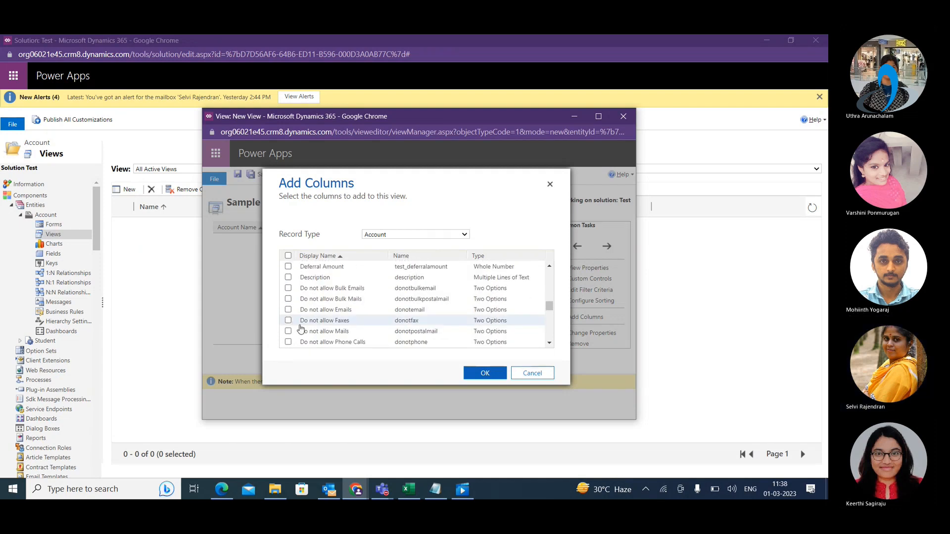
pyautogui.scroll(-8, 309, 304)
pyautogui.scroll(5, 307, 304)
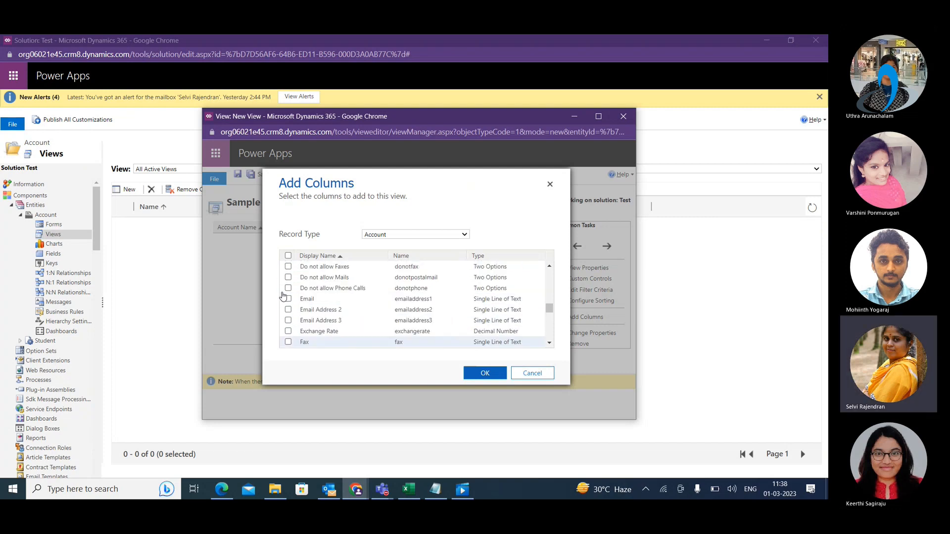
pyautogui.click(288, 299)
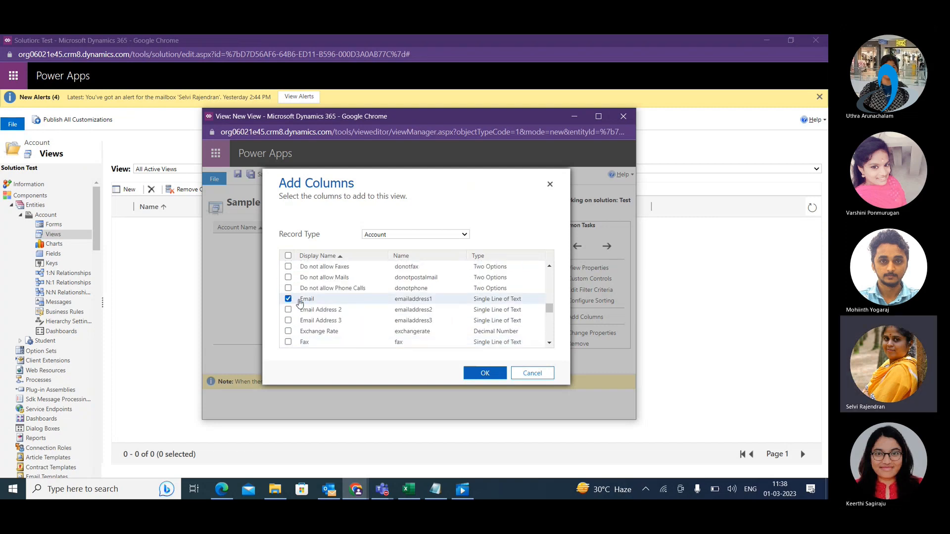
pyautogui.click(479, 374)
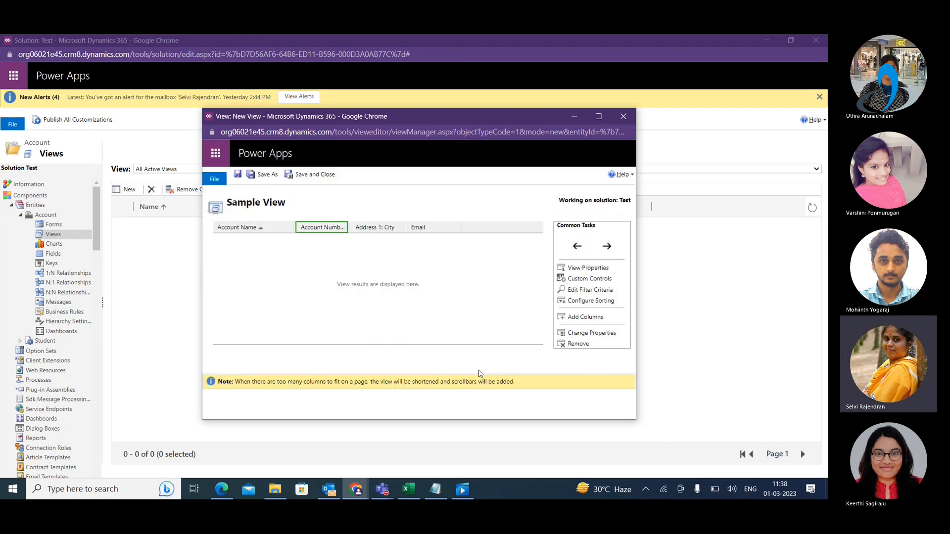
# - Try an Account Name Equals condition in the view's filter criteria and discard it
pyautogui.click(600, 291)
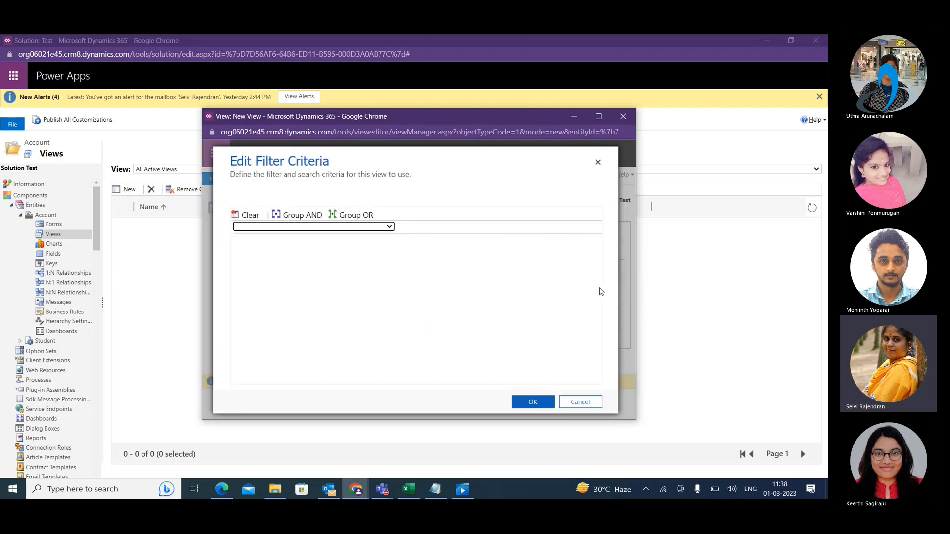
pyautogui.click(389, 228)
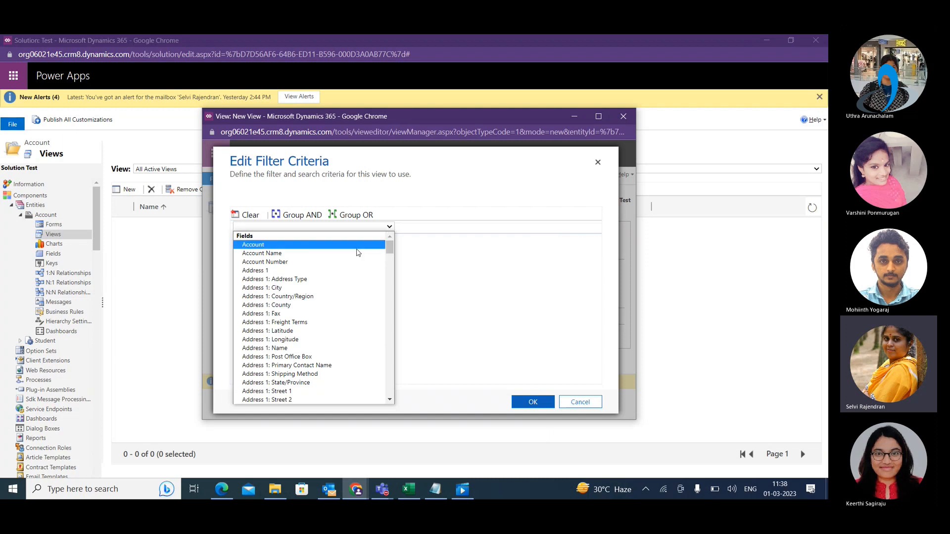
pyautogui.click(357, 253)
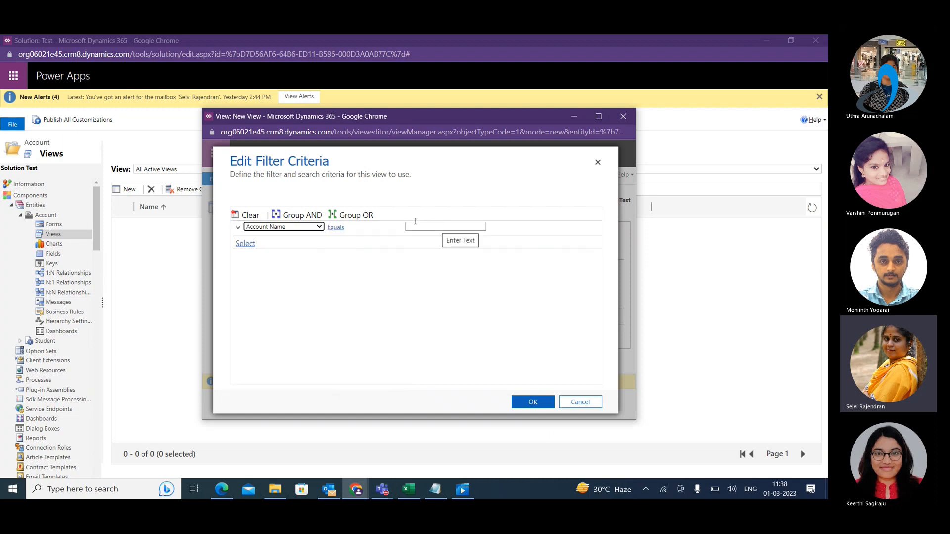
pyautogui.click(319, 227)
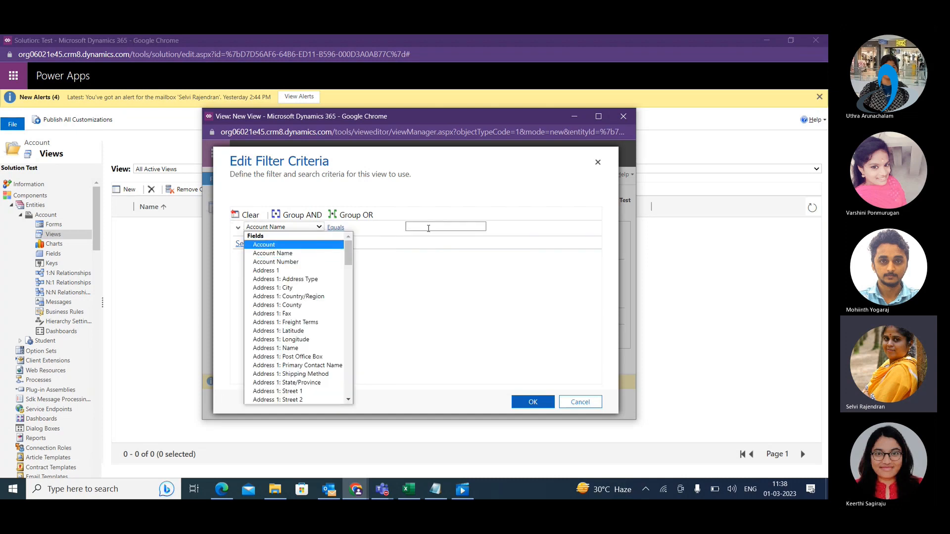
pyautogui.press('Down')
pyautogui.press('Down')
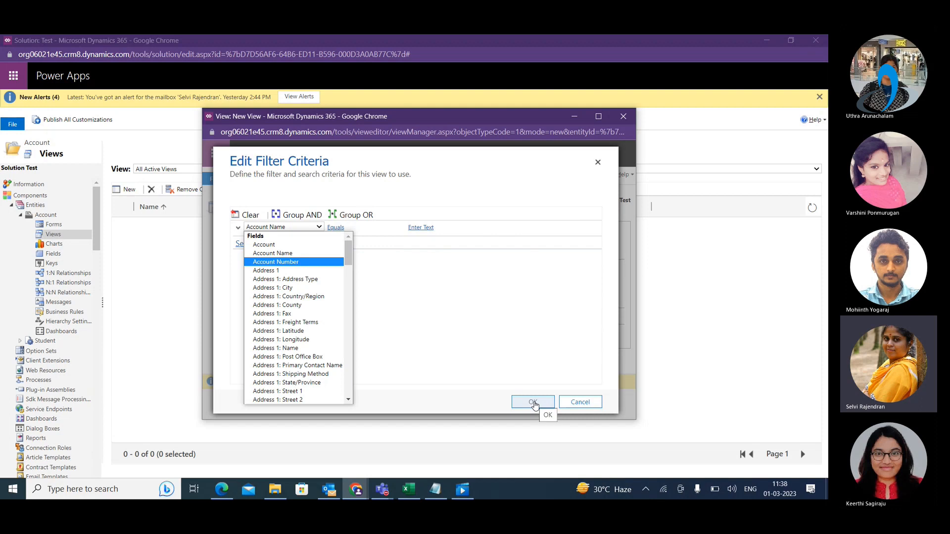
pyautogui.click(574, 403)
pyautogui.click(575, 402)
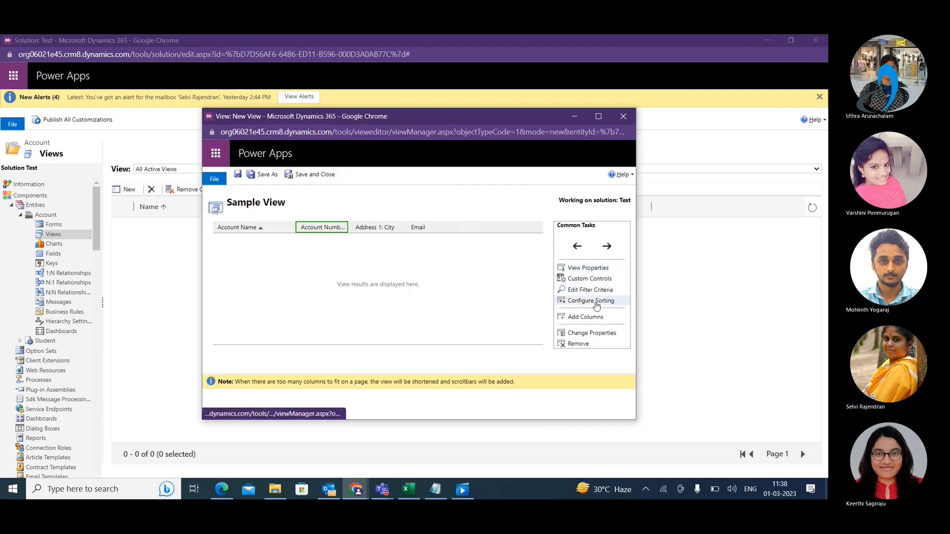
# - Examine the view's default sort order settings and the columns offered for secondary sorting, and close them
pyautogui.click(598, 303)
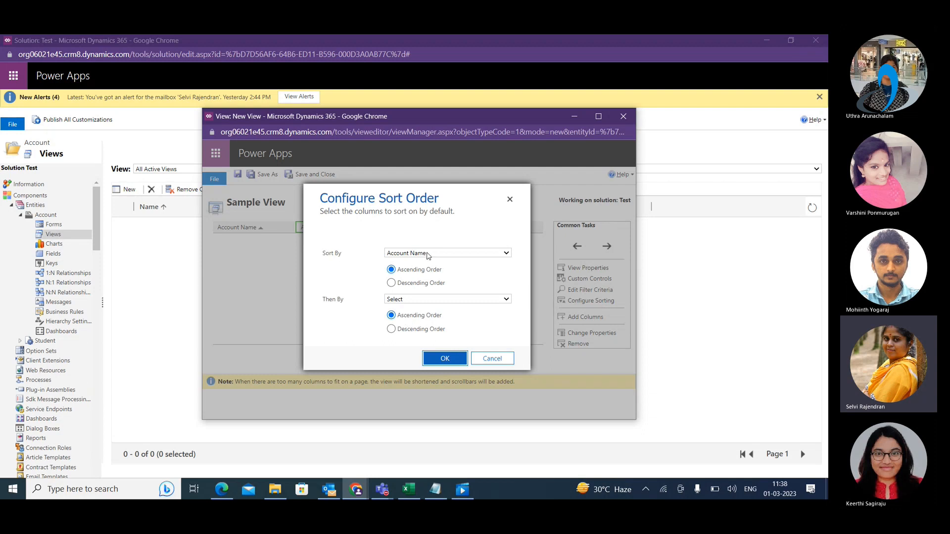
pyautogui.click(414, 300)
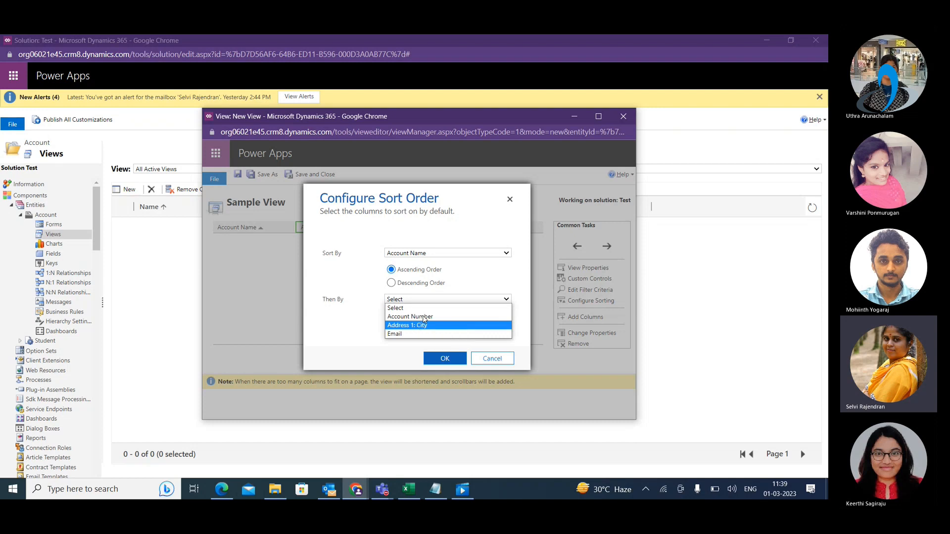
pyautogui.click(498, 360)
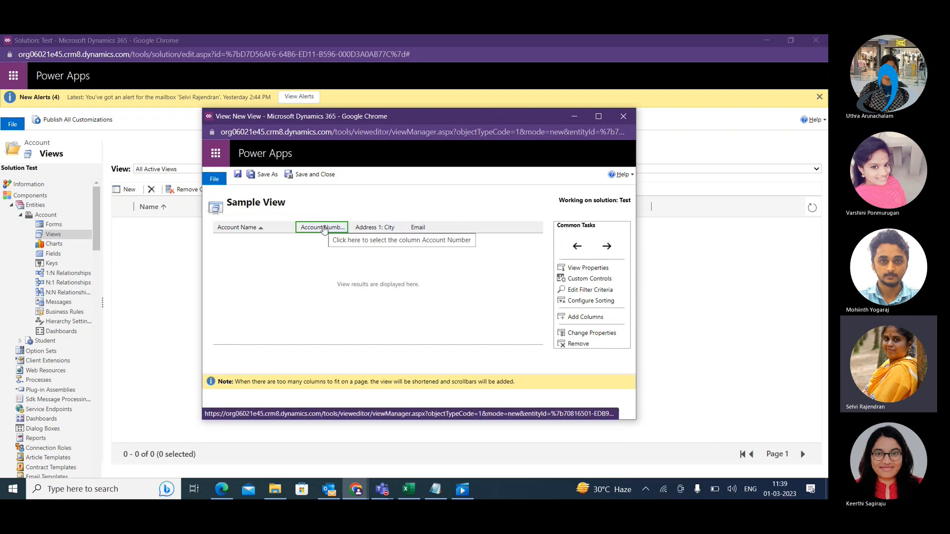
# - Move the Account Number column after Address 1: City, and save and close Sample View
pyautogui.click(607, 246)
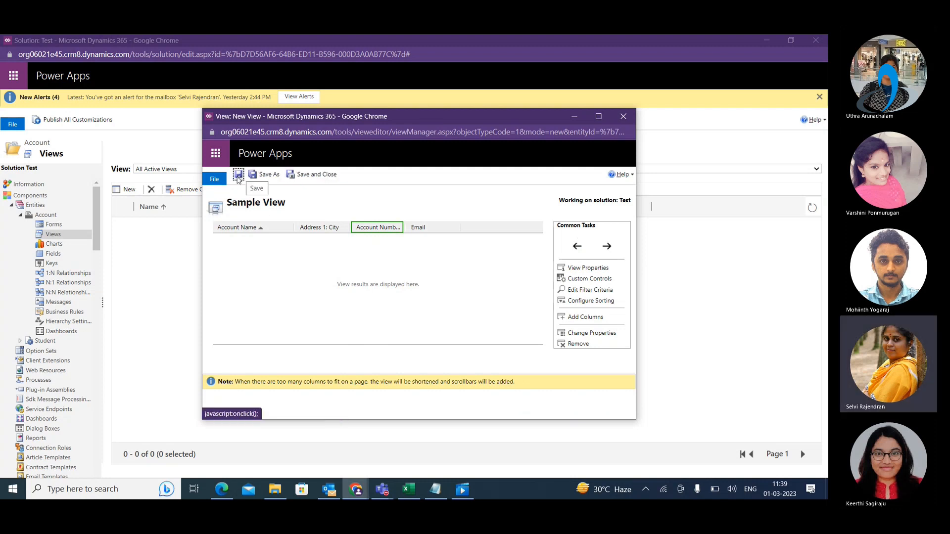
pyautogui.click(303, 176)
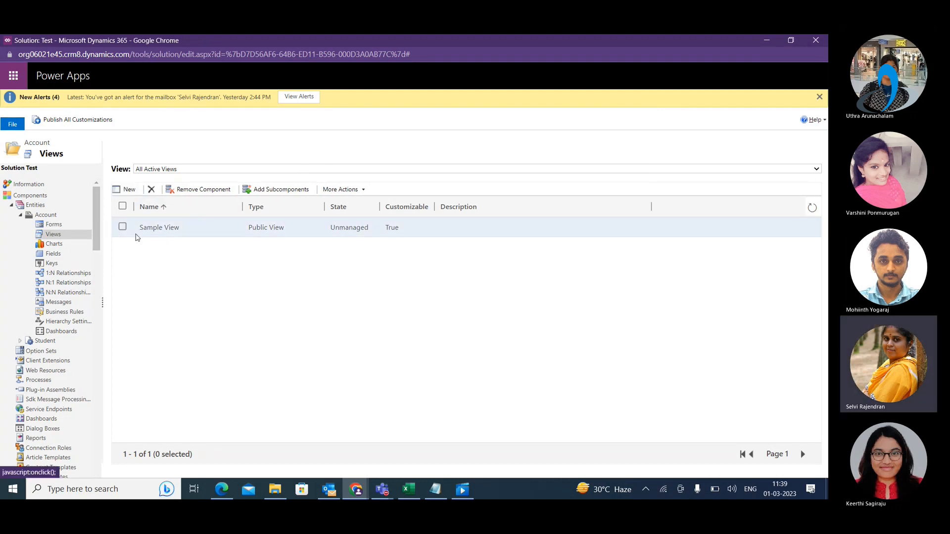
# - Publish all customizations of the Test solution, waiting for the unresponsive pages to finish
pyautogui.click(65, 120)
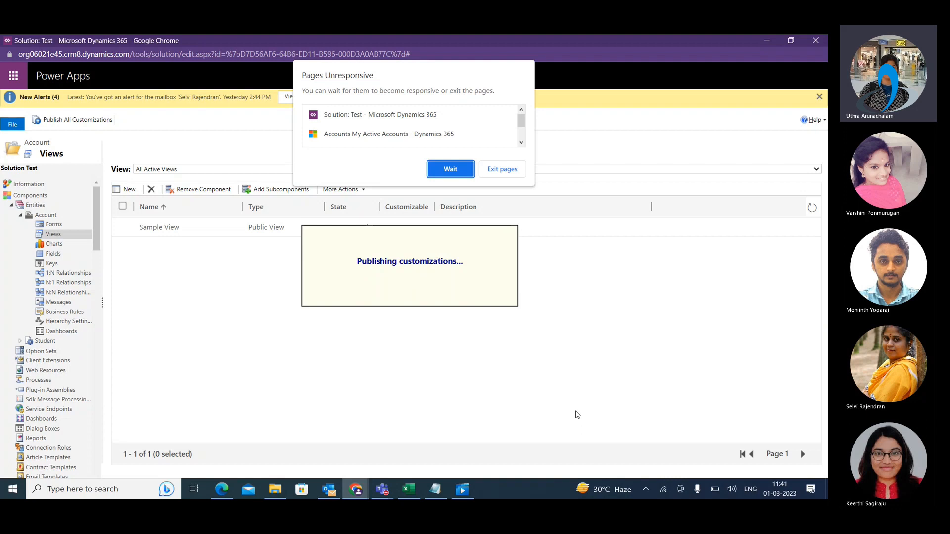
pyautogui.click(445, 169)
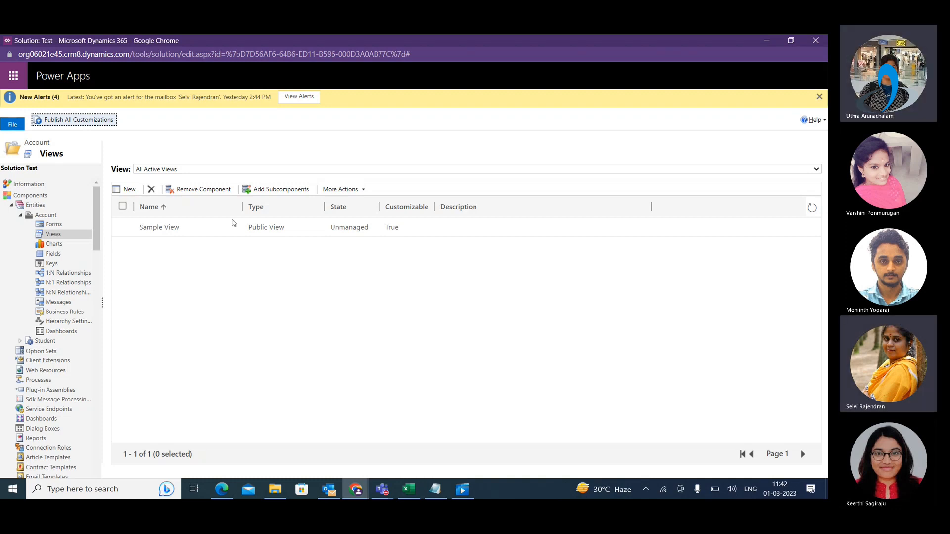
pyautogui.click(74, 120)
# - Switch to the Sales Hub Accounts page and reload it, waiting for the unresponsive pages
pyautogui.moveTo(355, 488)
pyautogui.click(258, 465)
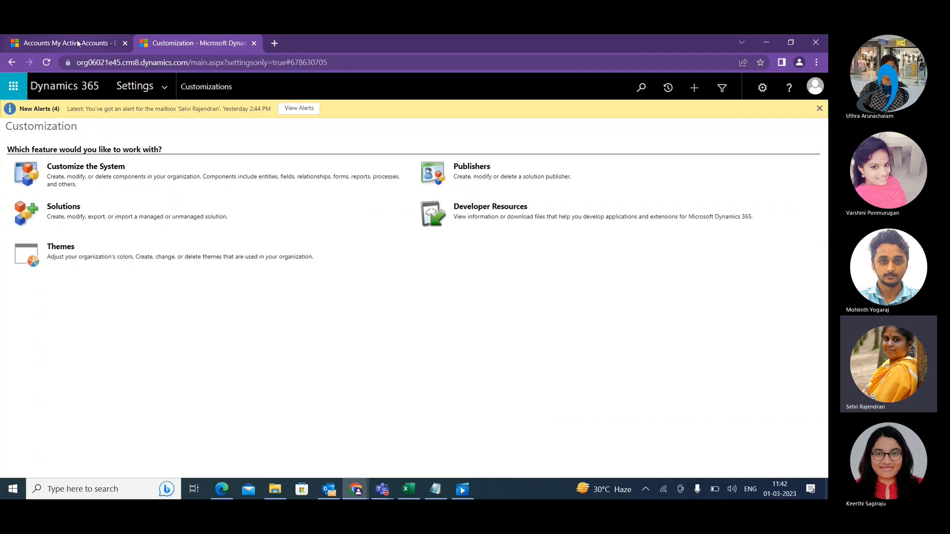
pyautogui.click(76, 40)
pyautogui.click(127, 62)
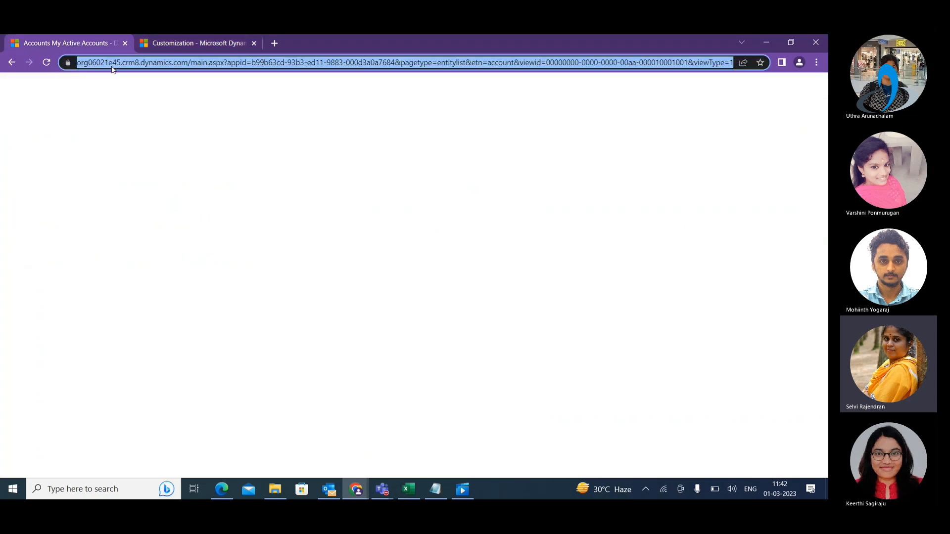
pyautogui.click(51, 63)
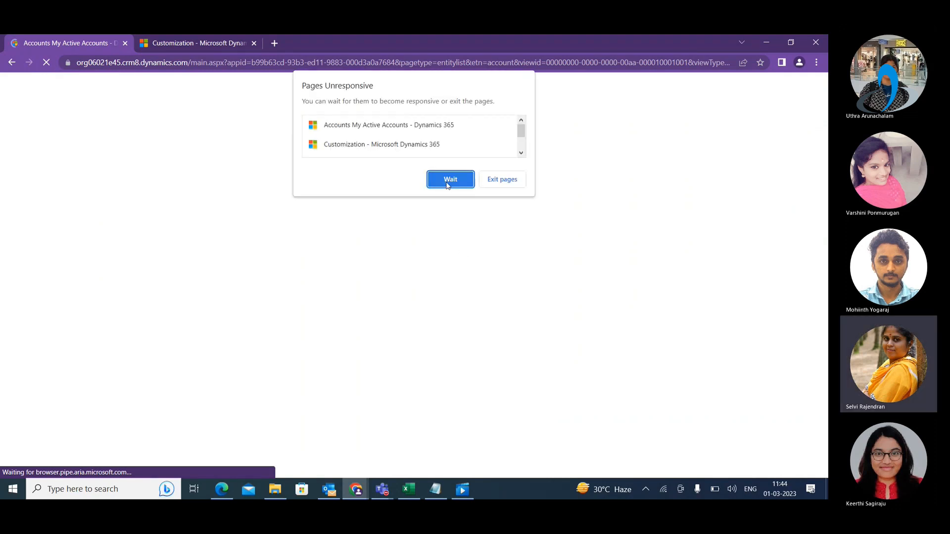
pyautogui.click(448, 179)
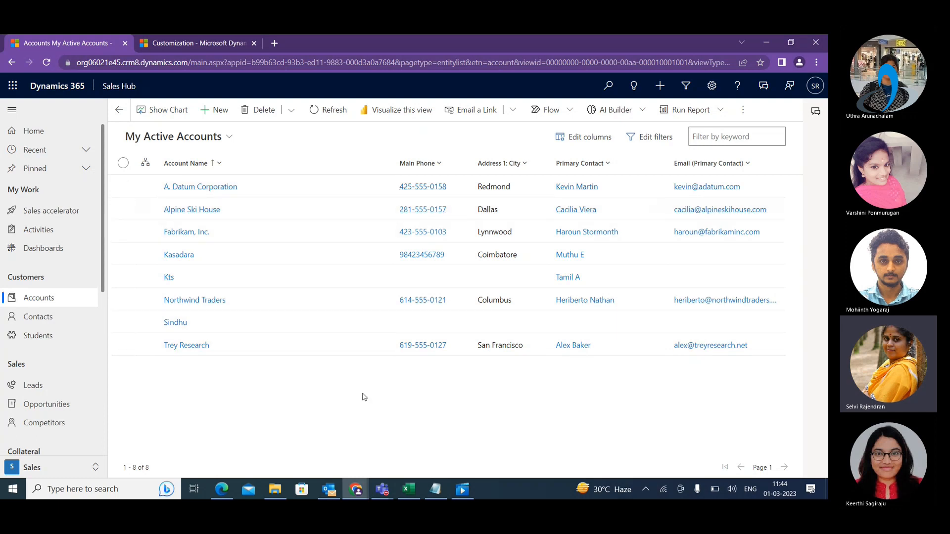
# - Reopen the Accounts list in Sales Hub and show it with Sample View
pyautogui.click(228, 141)
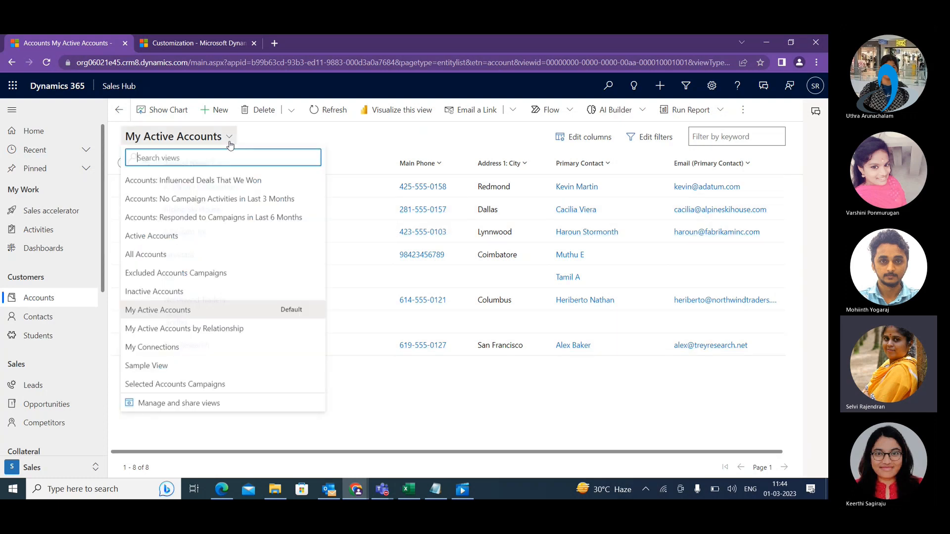
pyautogui.click(43, 335)
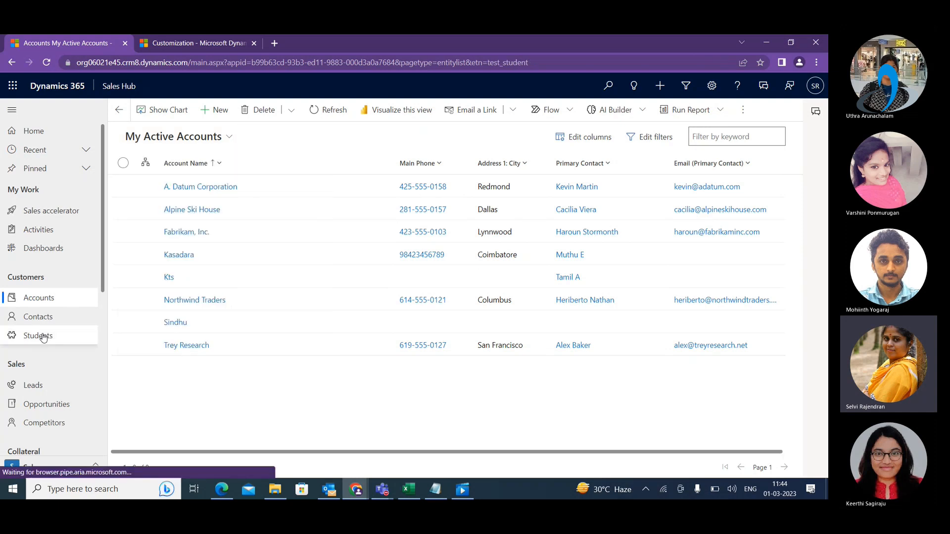
pyautogui.click(34, 297)
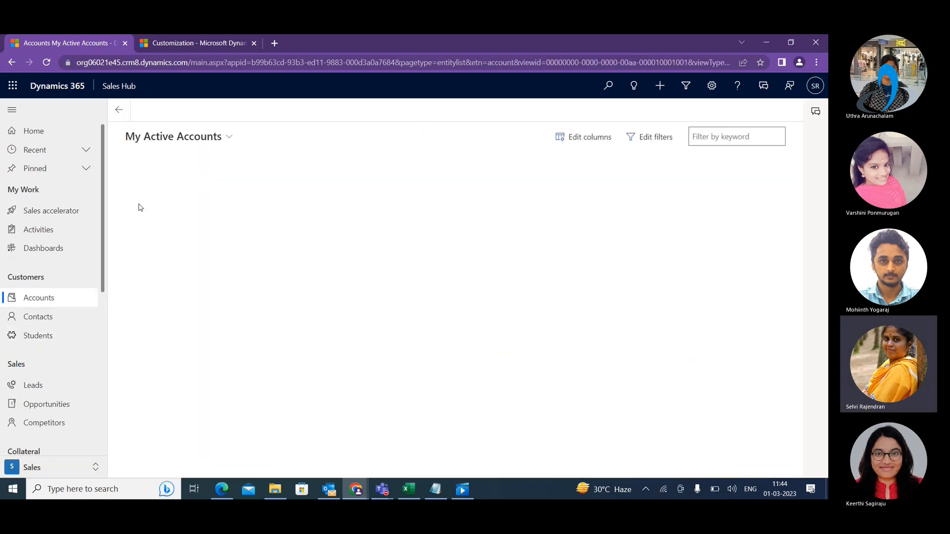
pyautogui.click(230, 141)
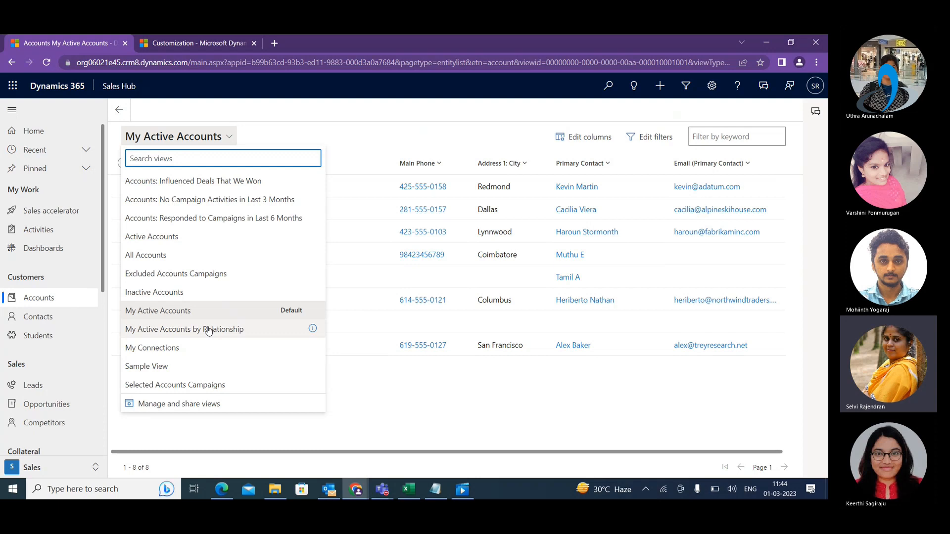
pyautogui.click(164, 367)
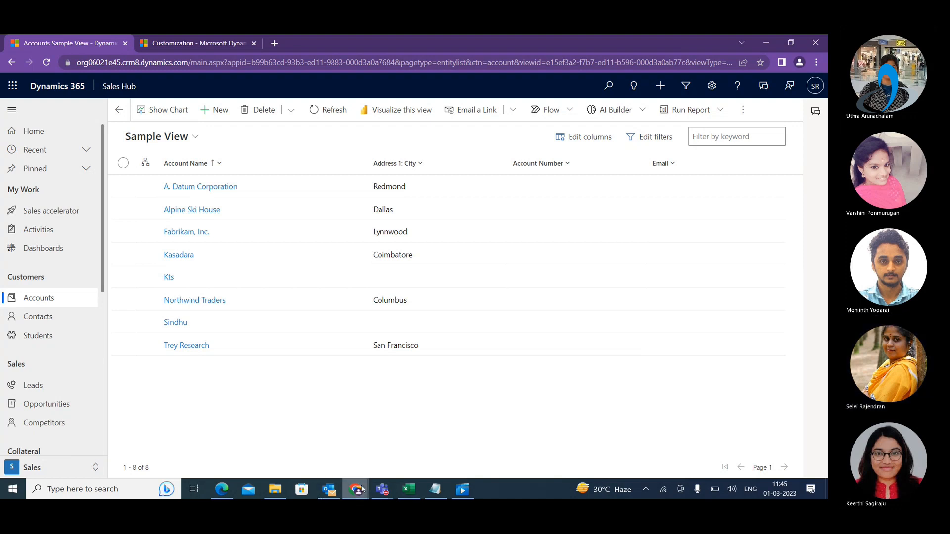
# - Switch to the Test solution and open the Student entity's main Information form for editing
pyautogui.moveTo(357, 490)
pyautogui.click(338, 444)
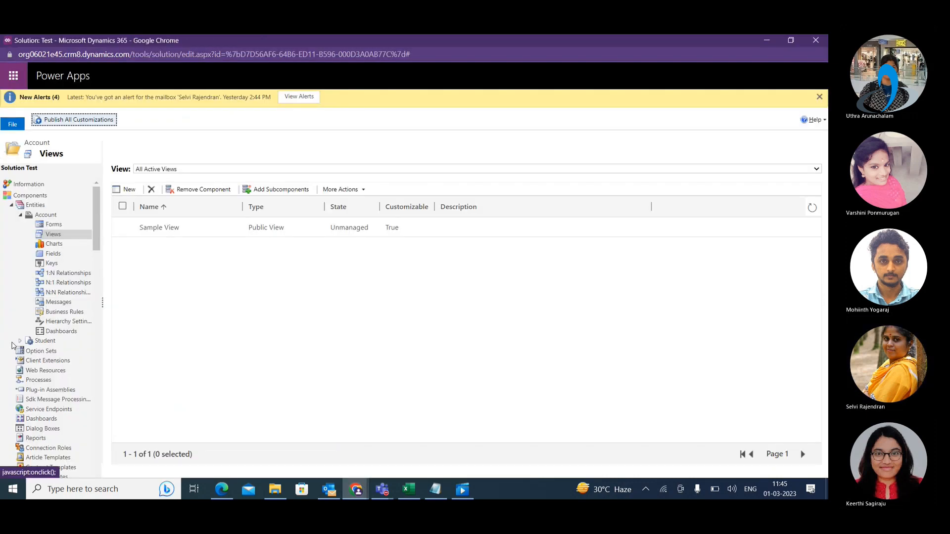
pyautogui.click(20, 341)
pyautogui.click(52, 352)
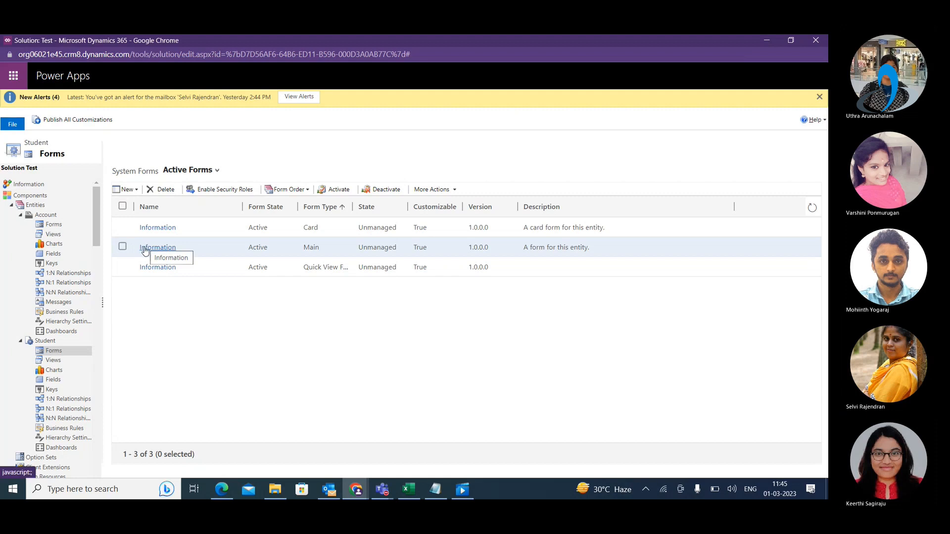
pyautogui.click(146, 250)
# - Switch to Sales Hub and open a new Student record to view the current form layout
pyautogui.moveTo(356, 489)
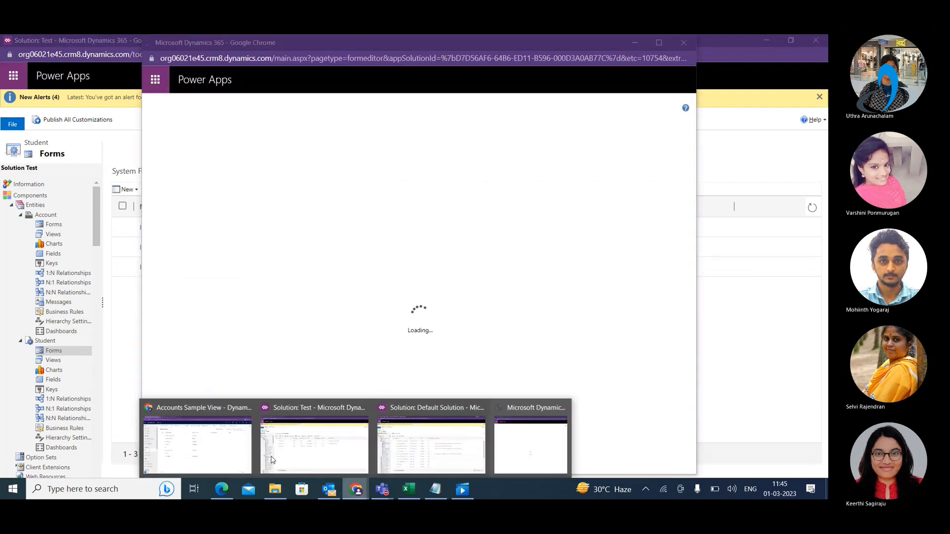
pyautogui.click(213, 443)
pyautogui.click(17, 336)
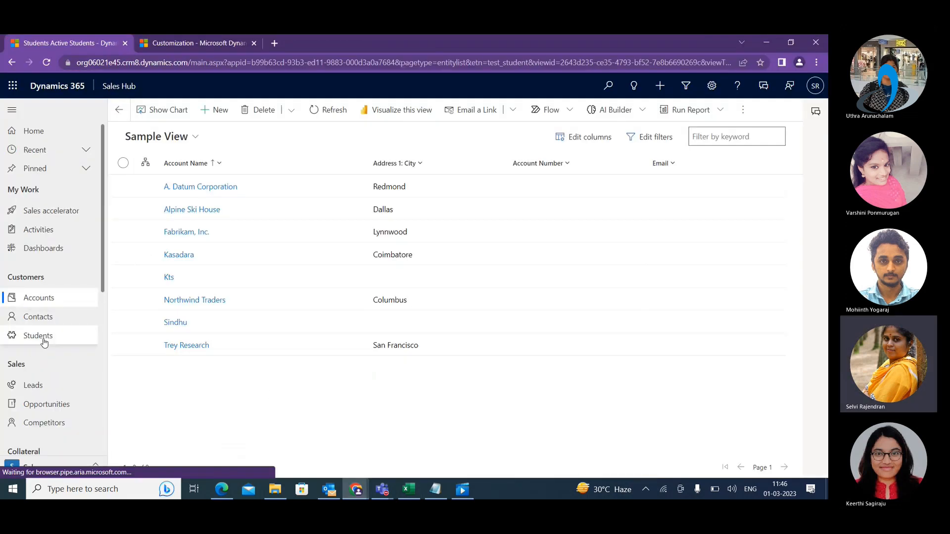
pyautogui.click(216, 110)
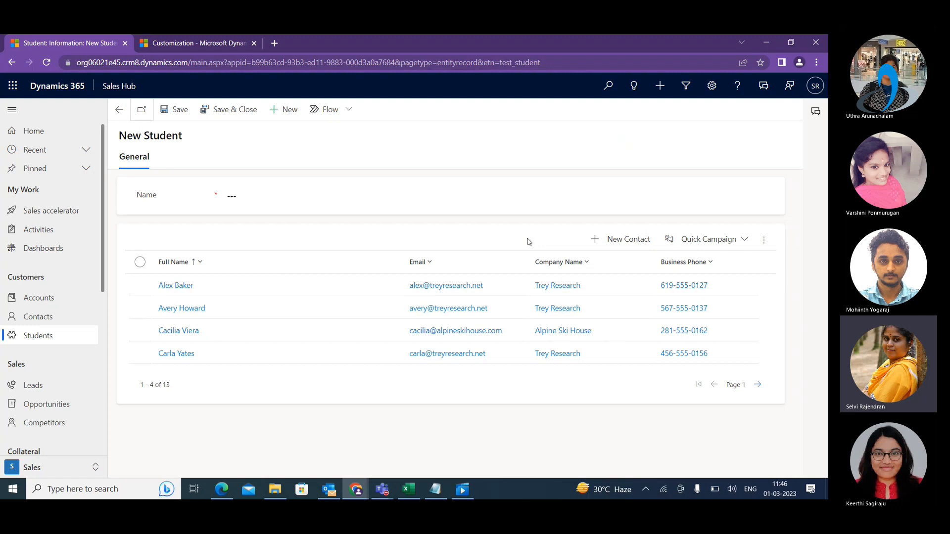
# - Return to the Student form editor and add a one-column section below the Contacts section
pyautogui.moveTo(356, 490)
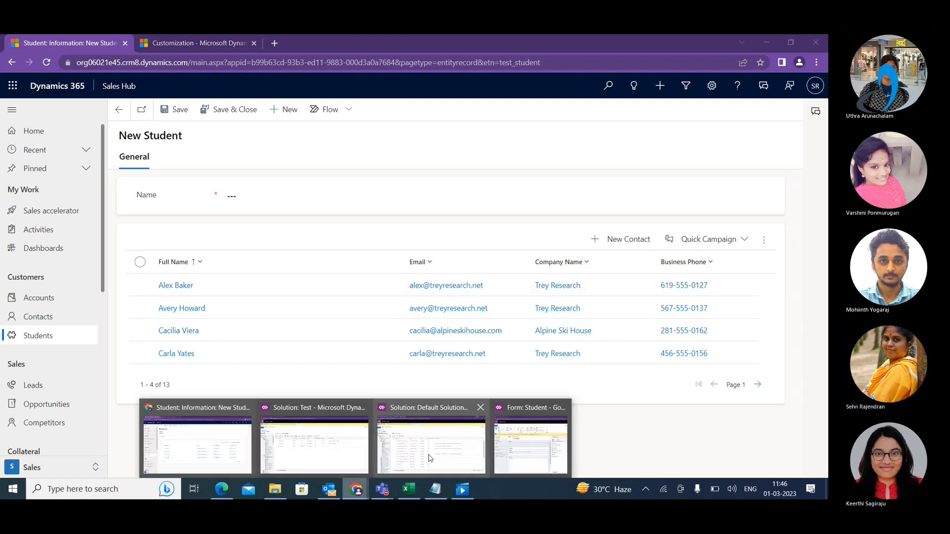
pyautogui.click(530, 466)
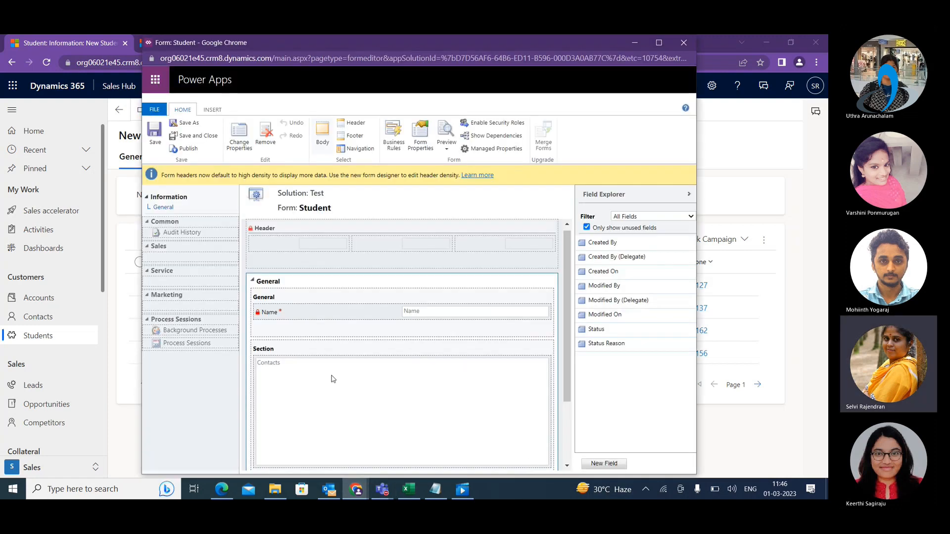
pyautogui.scroll(-2, 341, 372)
pyautogui.scroll(-1, 340, 372)
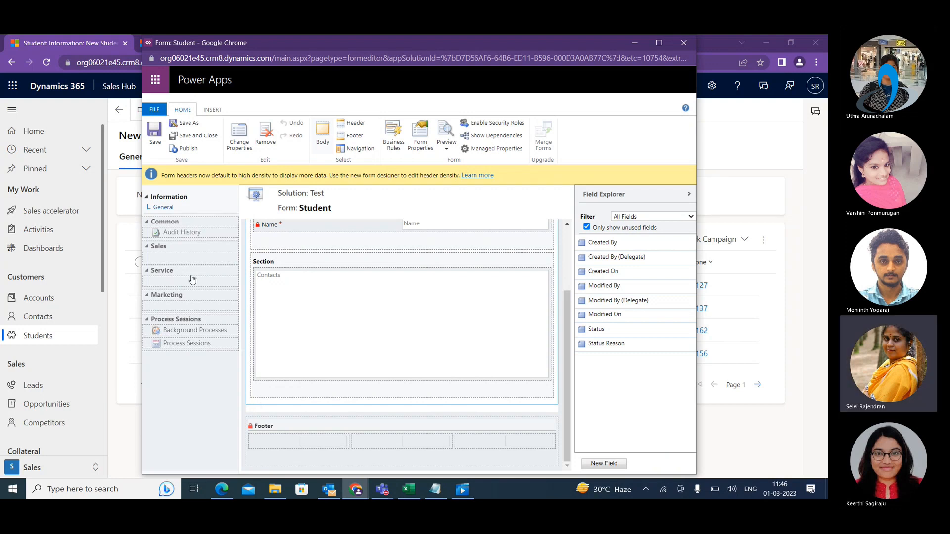
pyautogui.click(212, 109)
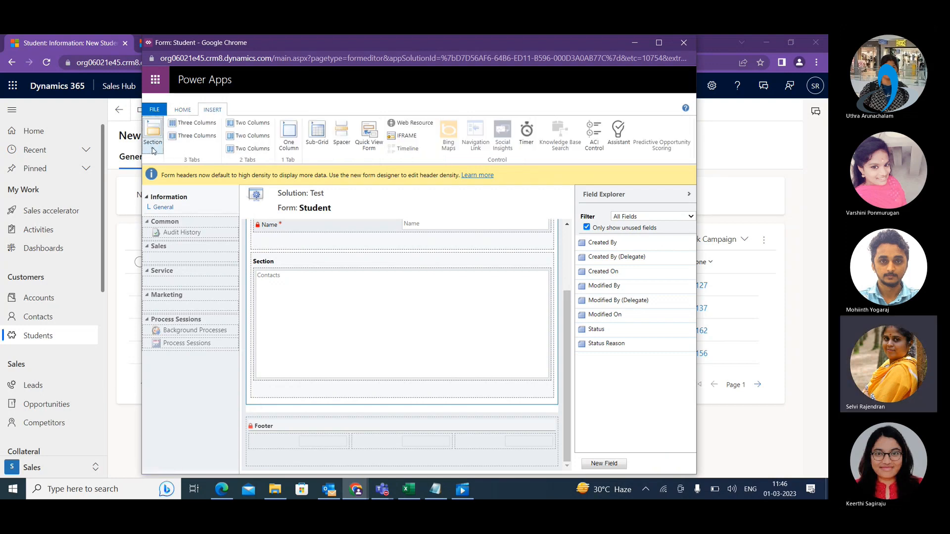
pyautogui.click(150, 150)
pyautogui.click(187, 183)
pyautogui.scroll(-2, 320, 376)
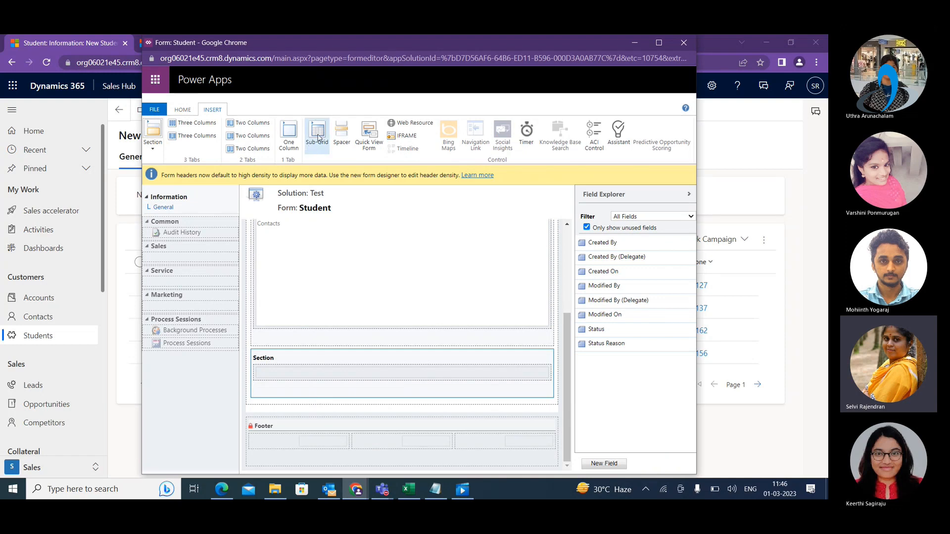
# - Start a sub-grid in the new section and name it Account
pyautogui.click(317, 138)
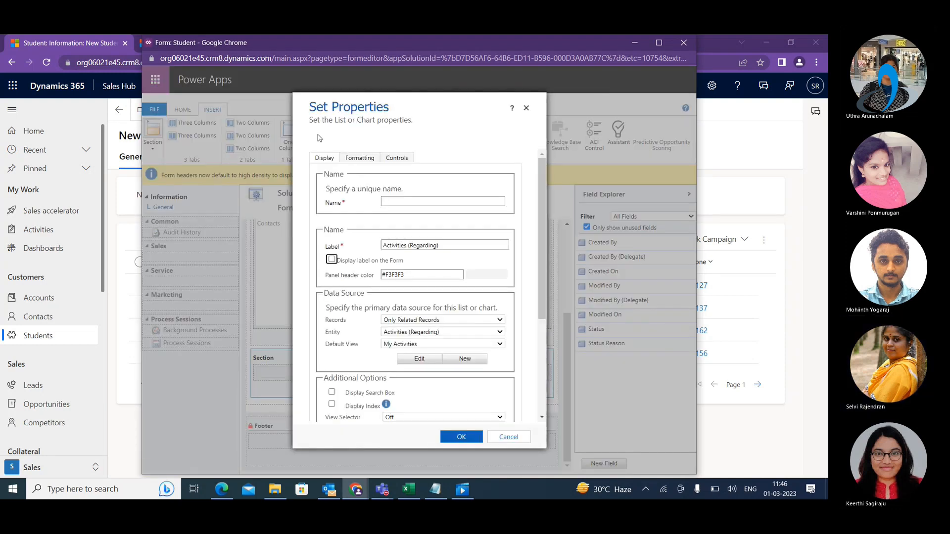
pyautogui.click(396, 201)
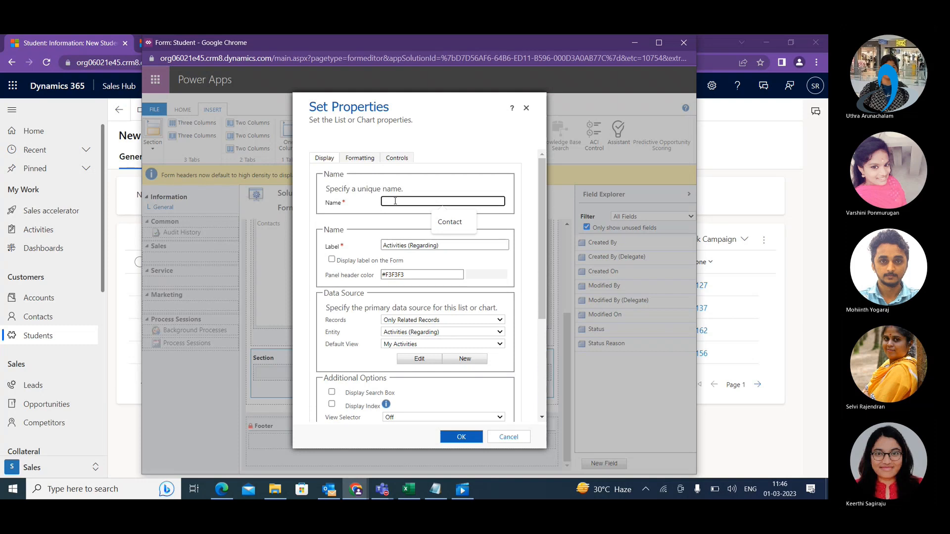
pyautogui.write('Acco')
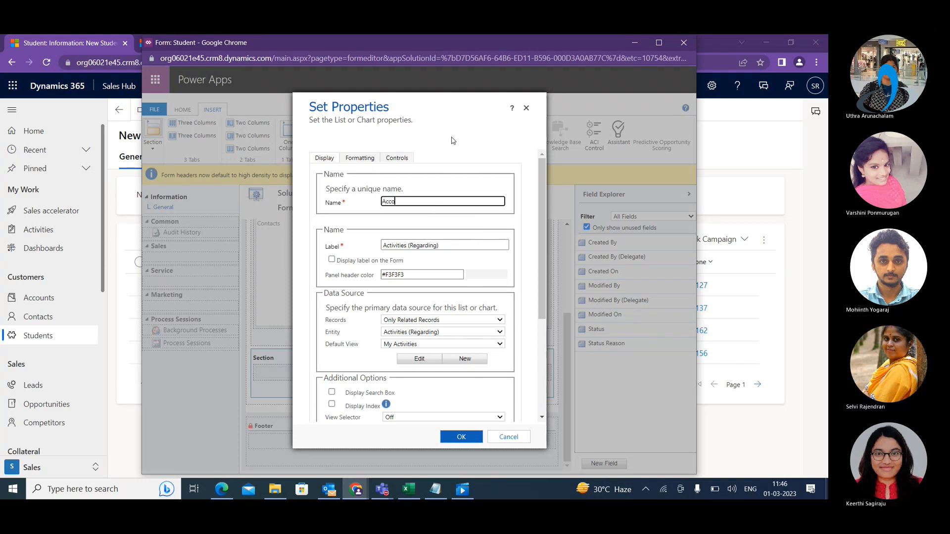
pyautogui.write('nt')
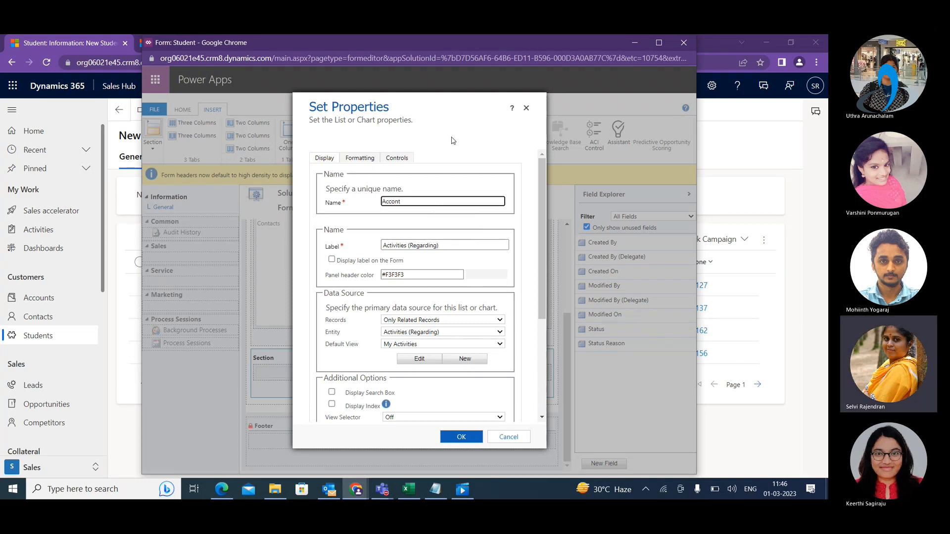
pyautogui.write('unt')
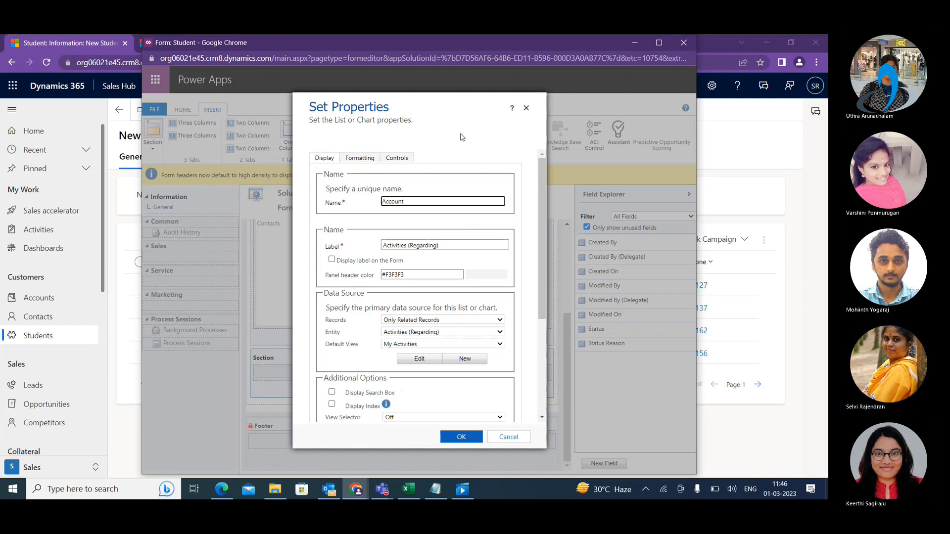
# - Set the sub-grid's records to All Record Types and its entity to Accounts, insert it, and save the form
pyautogui.click(432, 320)
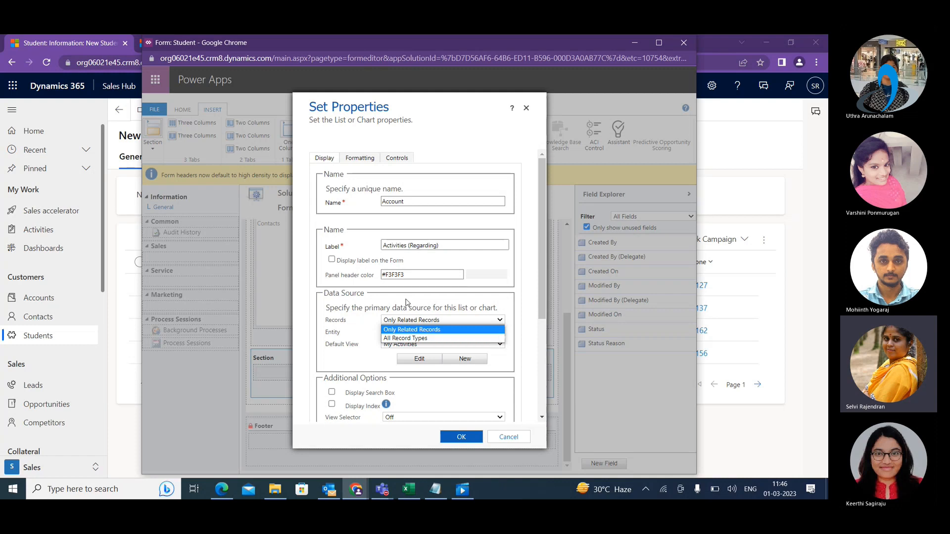
pyautogui.click(400, 338)
pyautogui.click(491, 332)
pyautogui.scroll(-1, 428, 207)
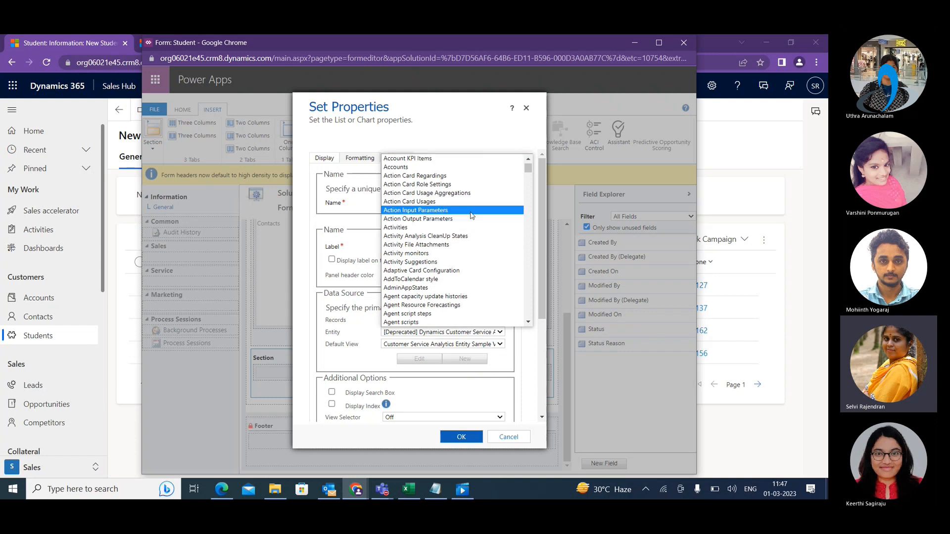
pyautogui.click(415, 167)
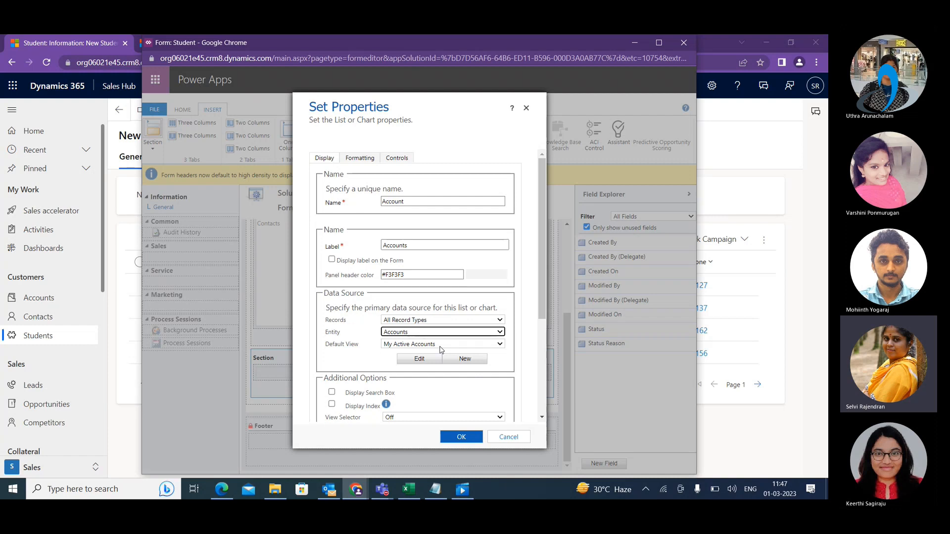
pyautogui.click(457, 440)
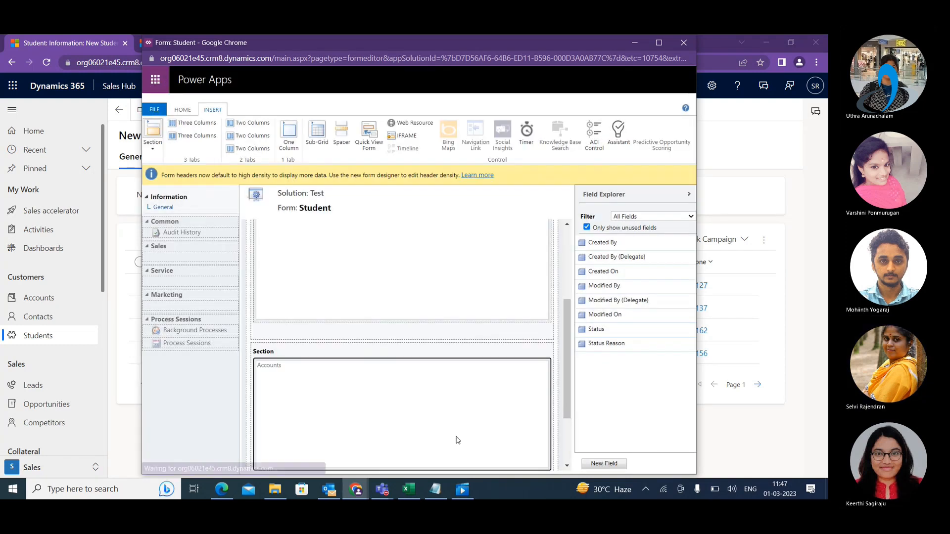
pyautogui.click(182, 110)
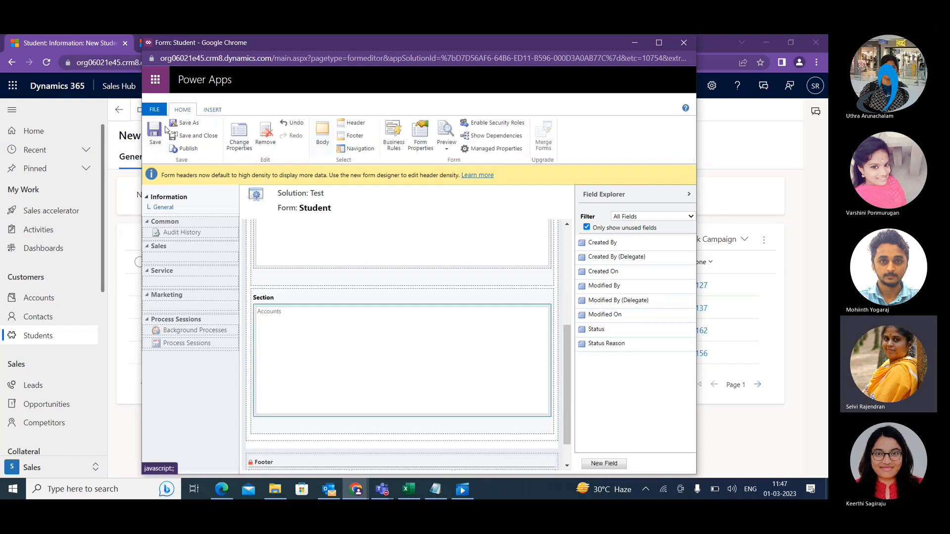
pyautogui.click(161, 139)
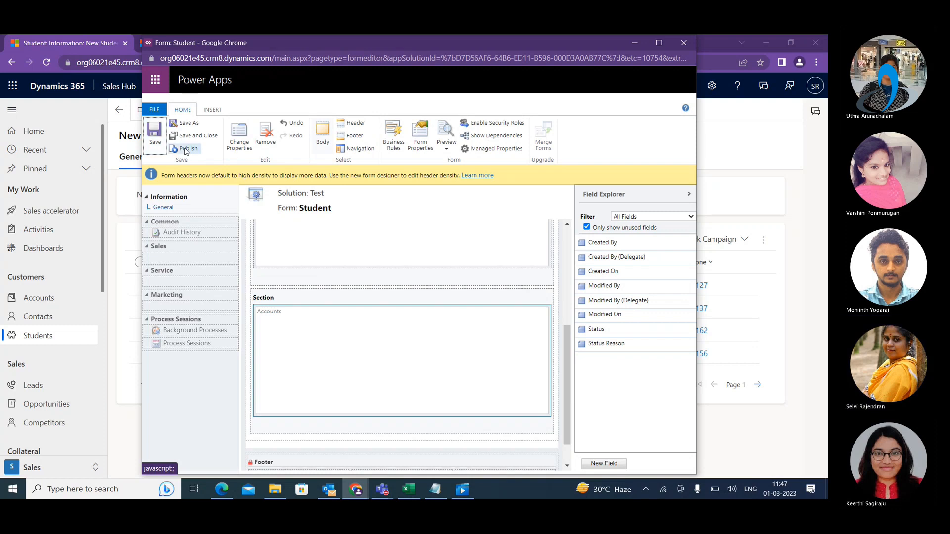
# - Change the label of the section holding the Accounts sub-grid to Account
pyautogui.doubleClick(273, 298)
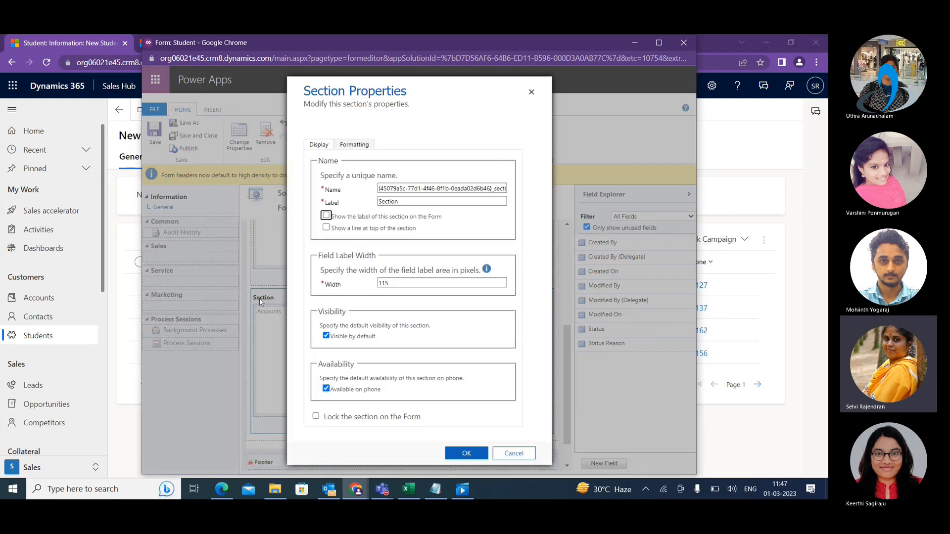
pyautogui.click(515, 453)
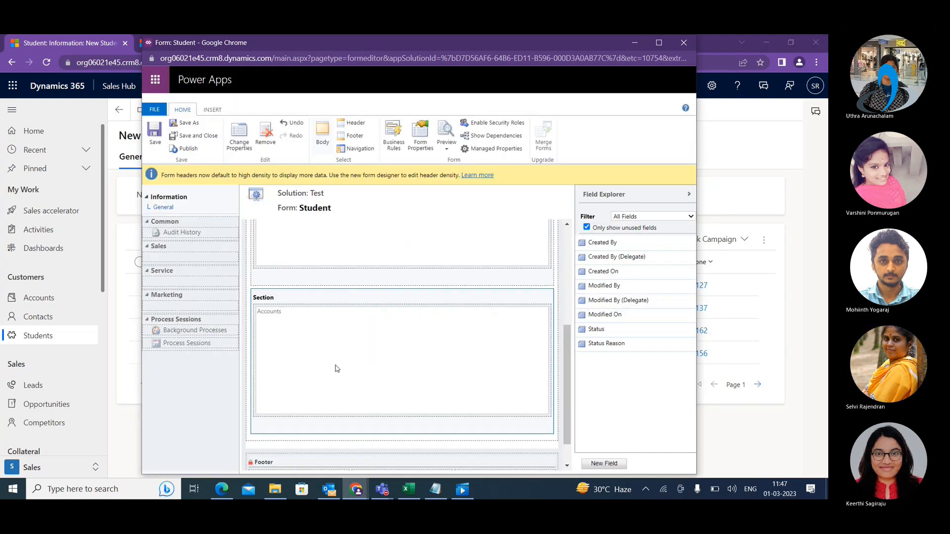
pyautogui.doubleClick(275, 297)
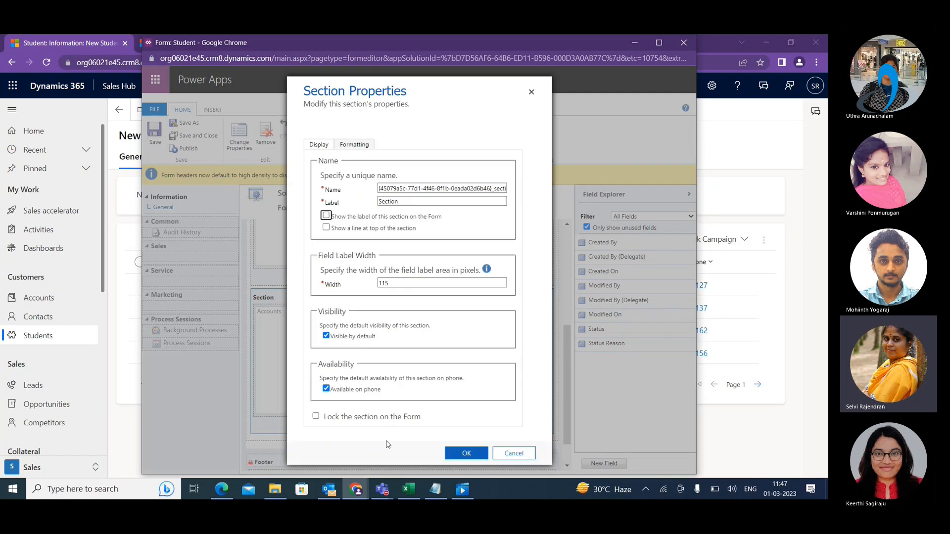
pyautogui.doubleClick(407, 202)
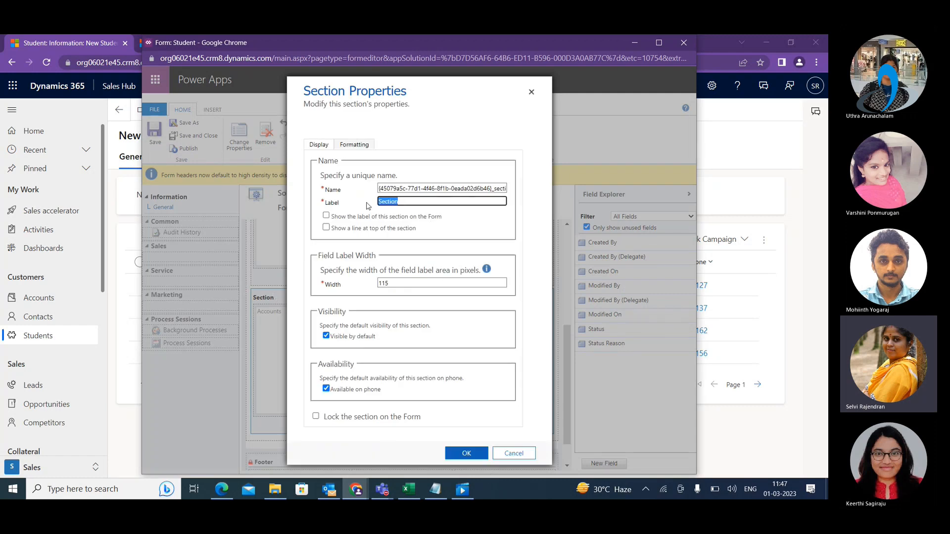
pyautogui.press('BackSpace')
pyautogui.write('Account')
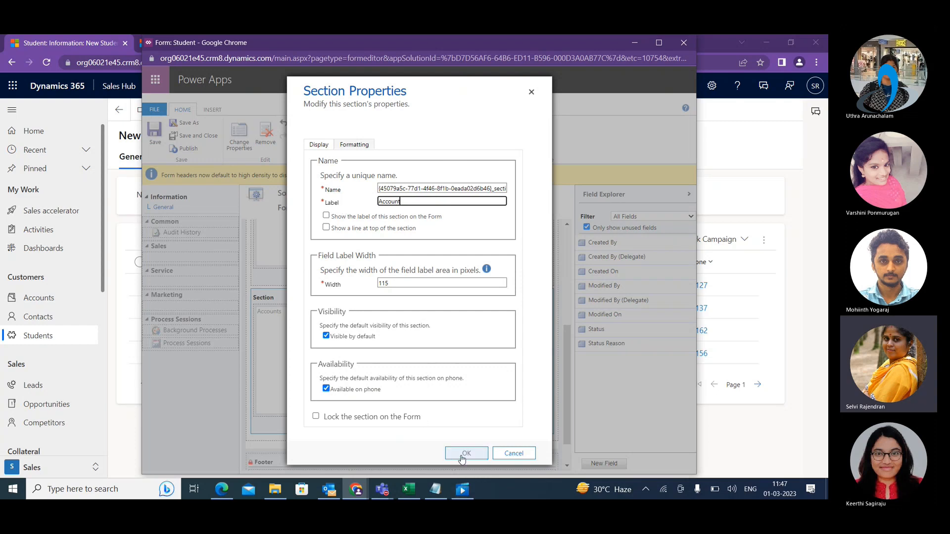
pyautogui.click(462, 454)
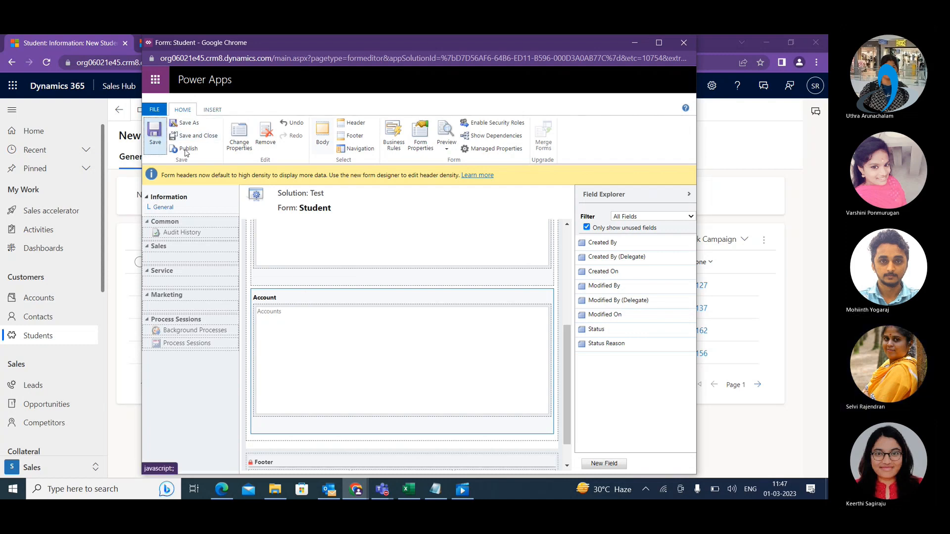
# - Publish the Student form's customizations and bring up the previews of the open browser windows
pyautogui.click(192, 150)
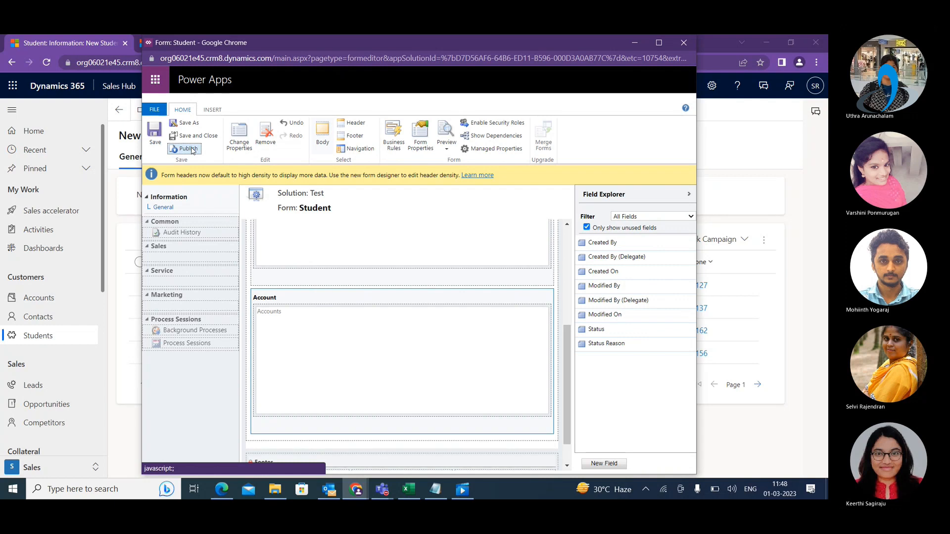
pyautogui.click(193, 151)
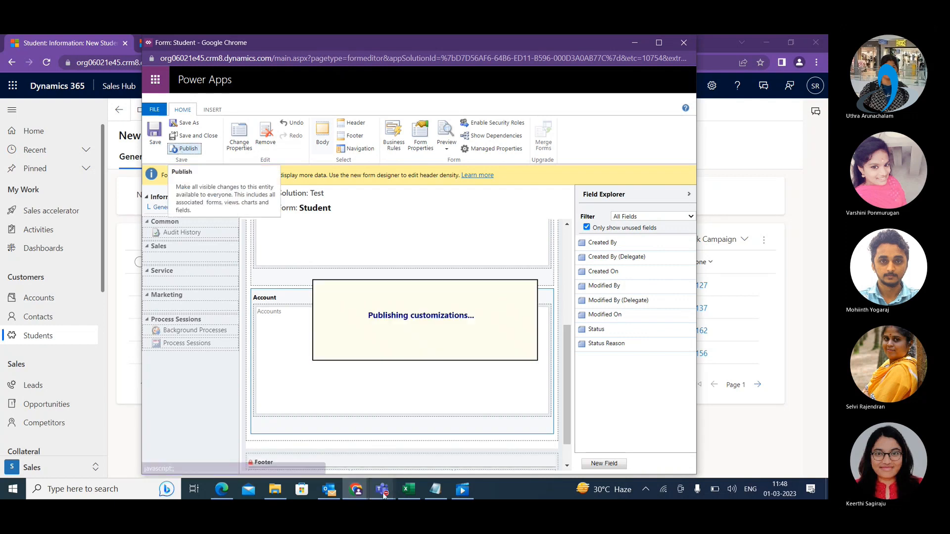
pyautogui.click(361, 494)
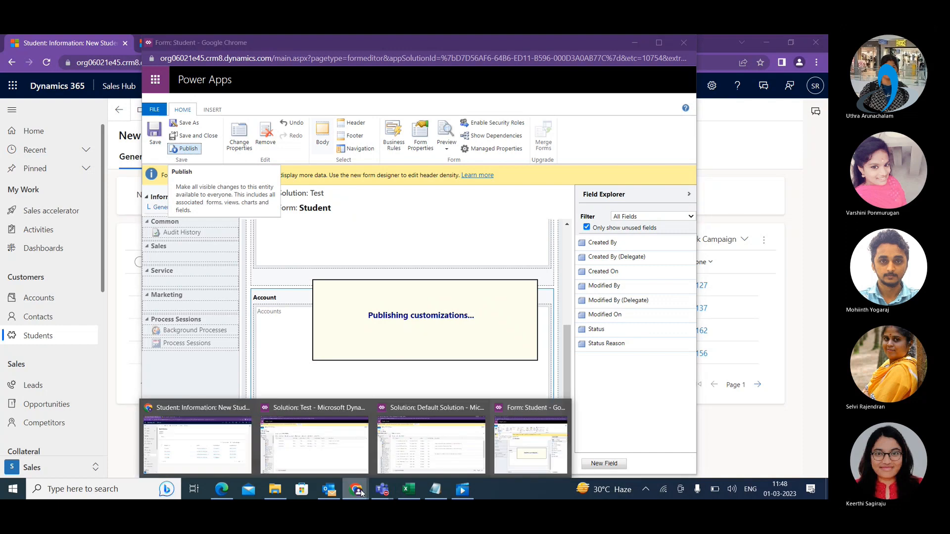
# - Publish all customizations from the Default Solution and review the contacts and accounts sub-grids on the New Student form
pyautogui.click(391, 438)
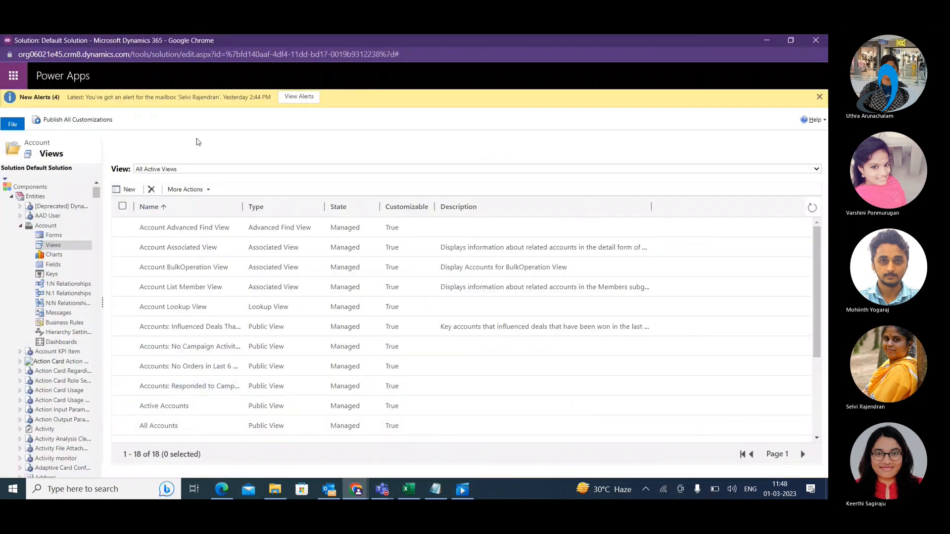
pyautogui.click(71, 120)
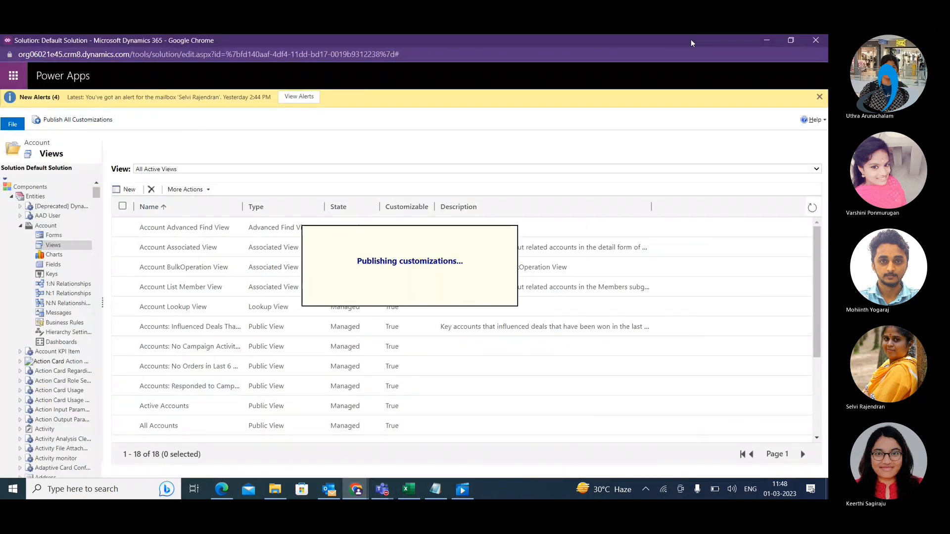
pyautogui.click(766, 41)
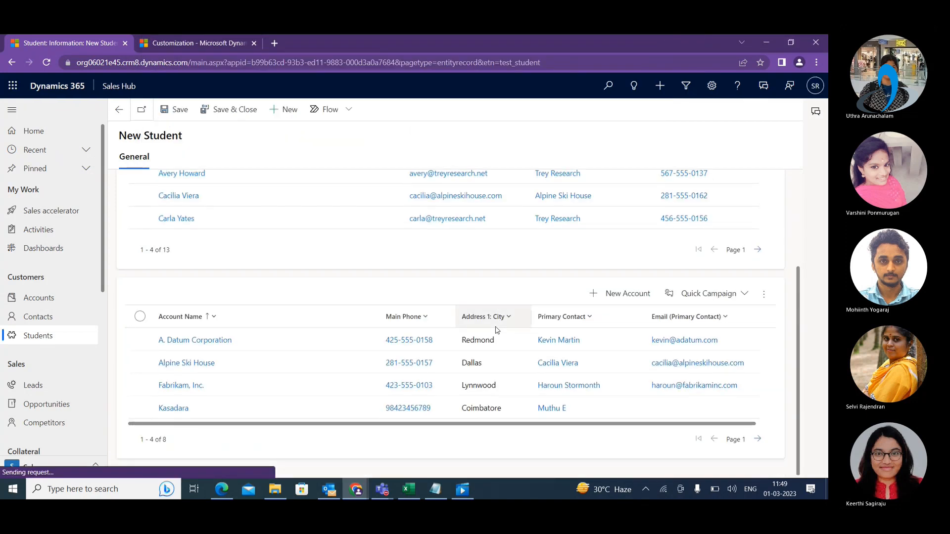
pyautogui.scroll(3, 496, 329)
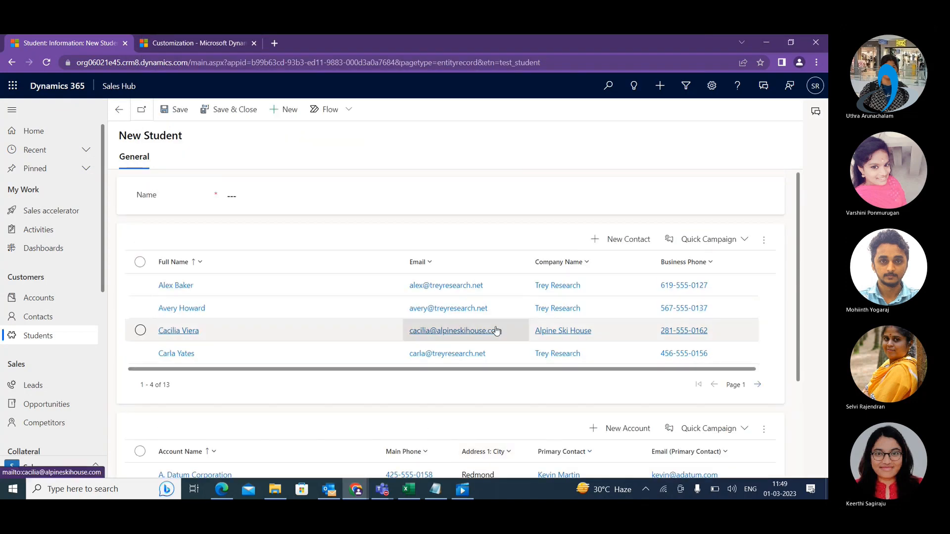
pyautogui.scroll(-3, 495, 328)
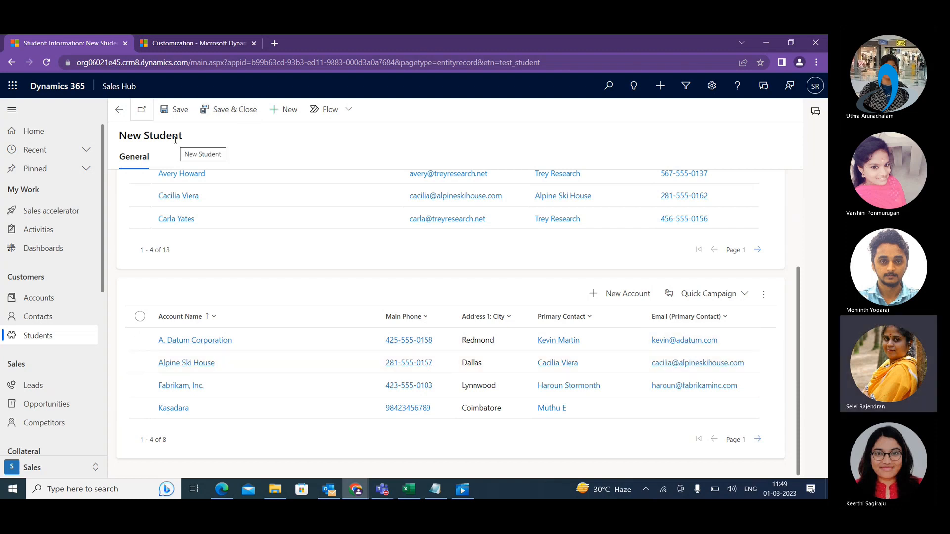
# - Enable showing the Account section's label on the Student form in its section properties
pyautogui.moveTo(364, 490)
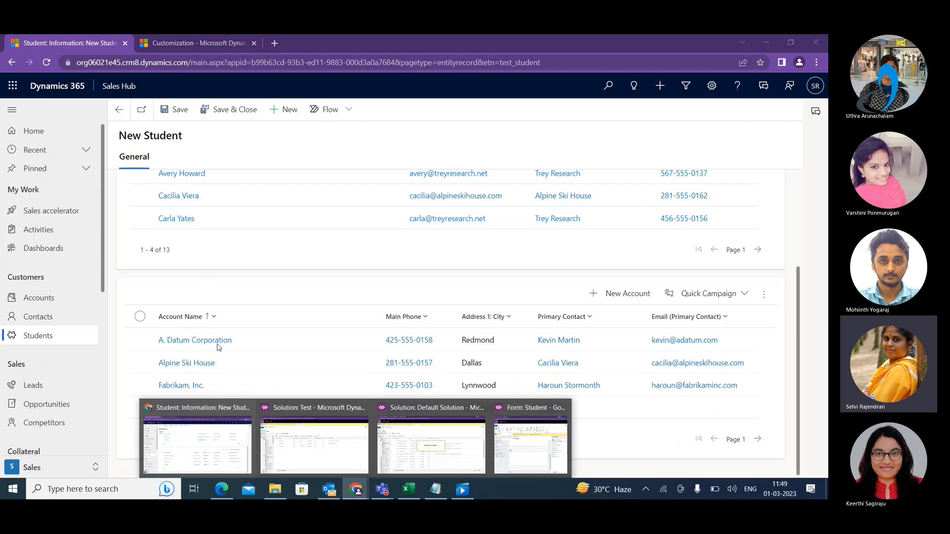
pyautogui.click(515, 459)
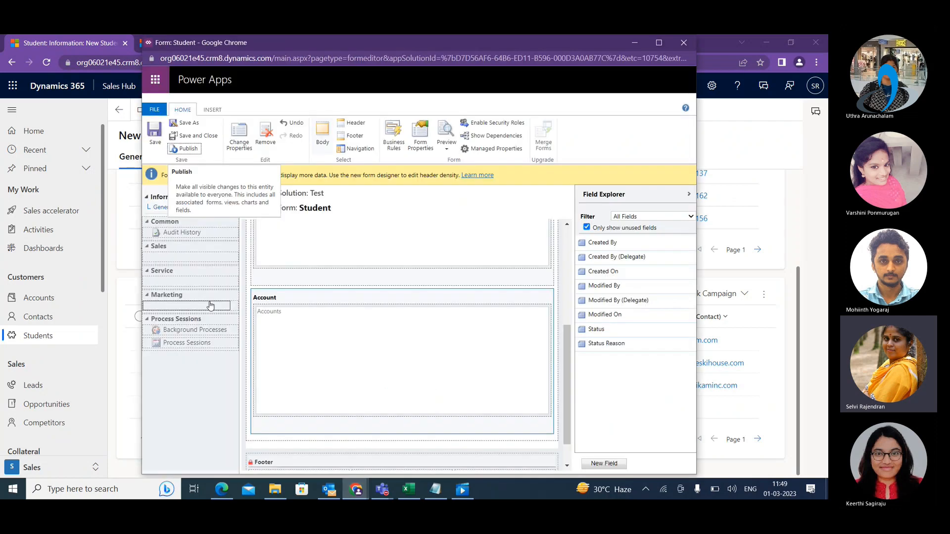
pyautogui.doubleClick(303, 301)
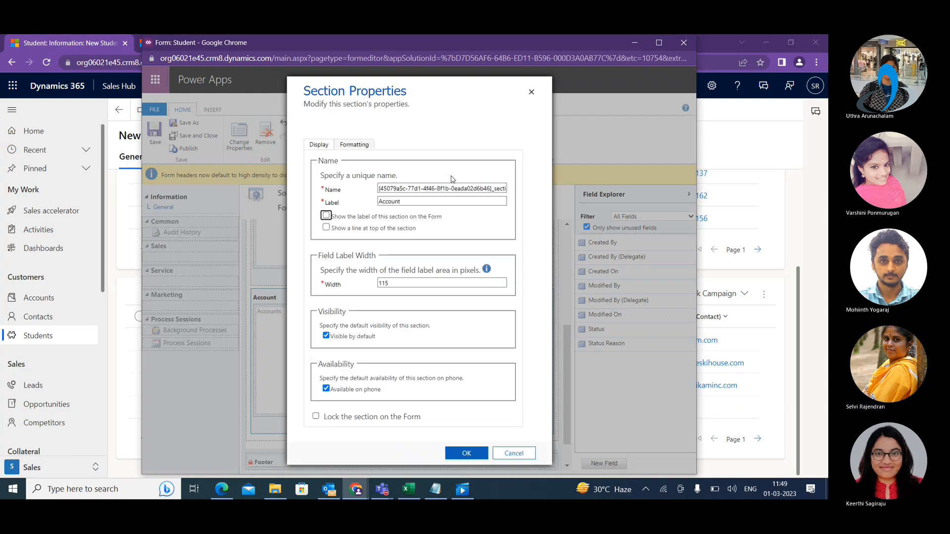
pyautogui.click(326, 216)
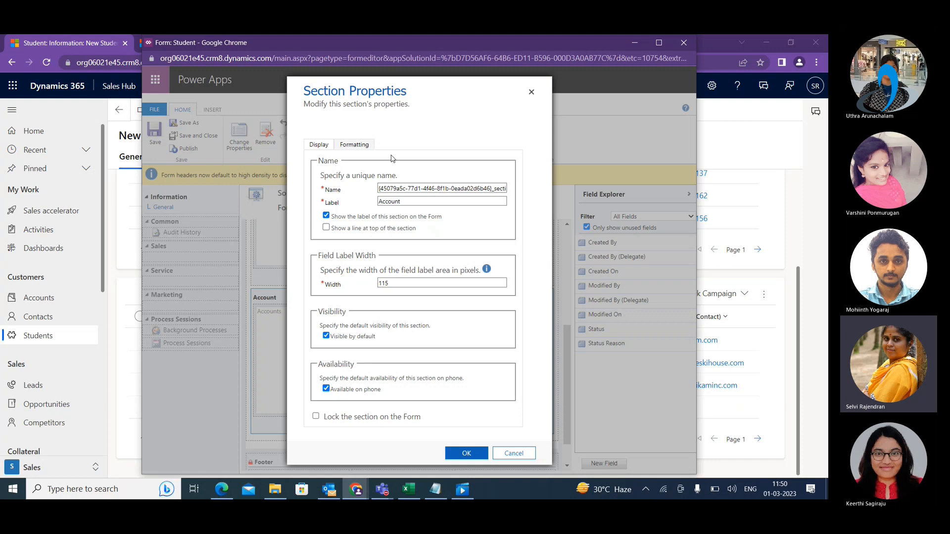
pyautogui.click(467, 454)
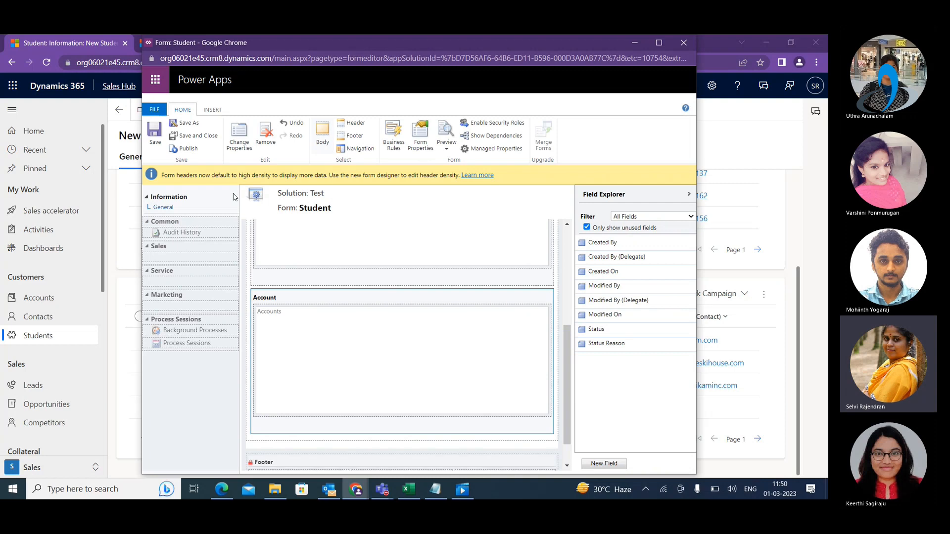
# - Save and publish the Student form, and publish all customizations from the Default Solution
pyautogui.click(157, 133)
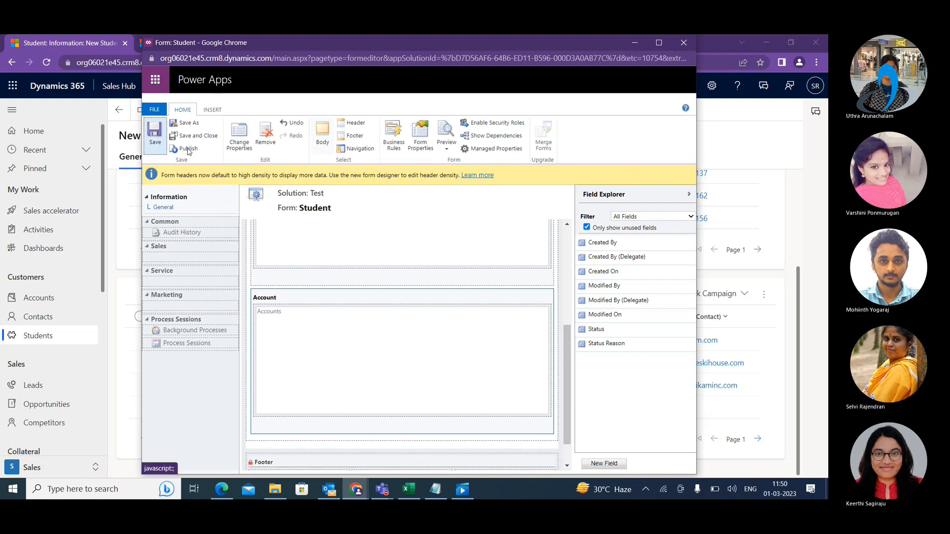
pyautogui.click(188, 149)
pyautogui.hotkey('alt', 'Tab')
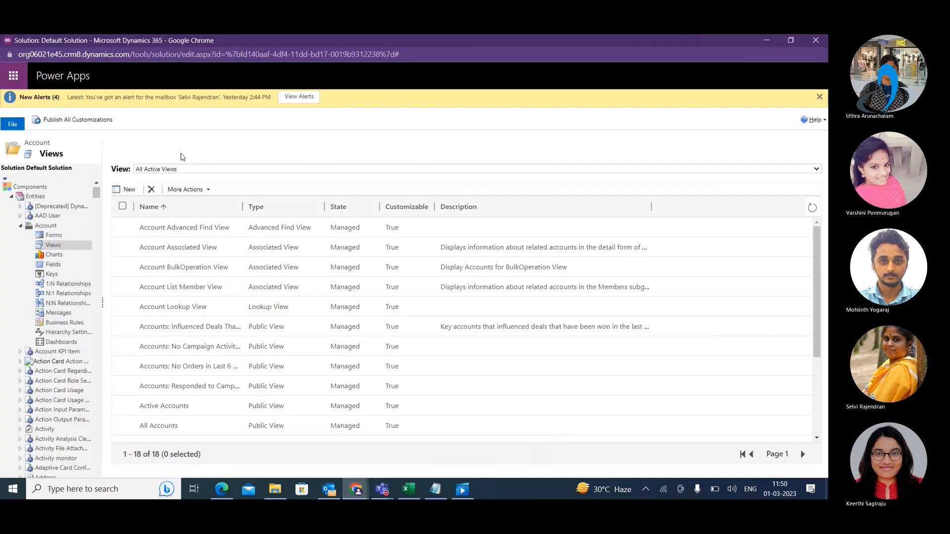
pyautogui.click(103, 122)
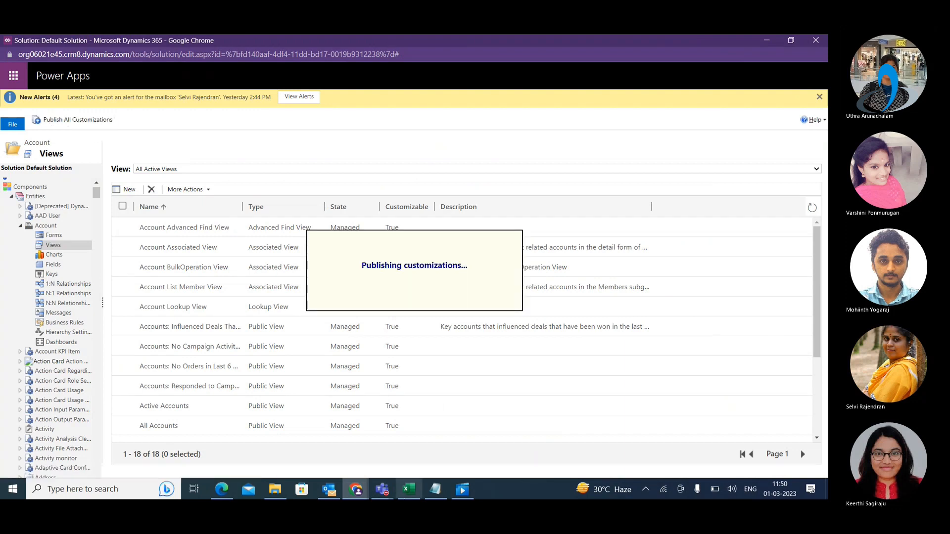
# - Reload the New Student form and check whether the accounts sub-grid section shows its label
pyautogui.click(356, 489)
pyautogui.click(190, 432)
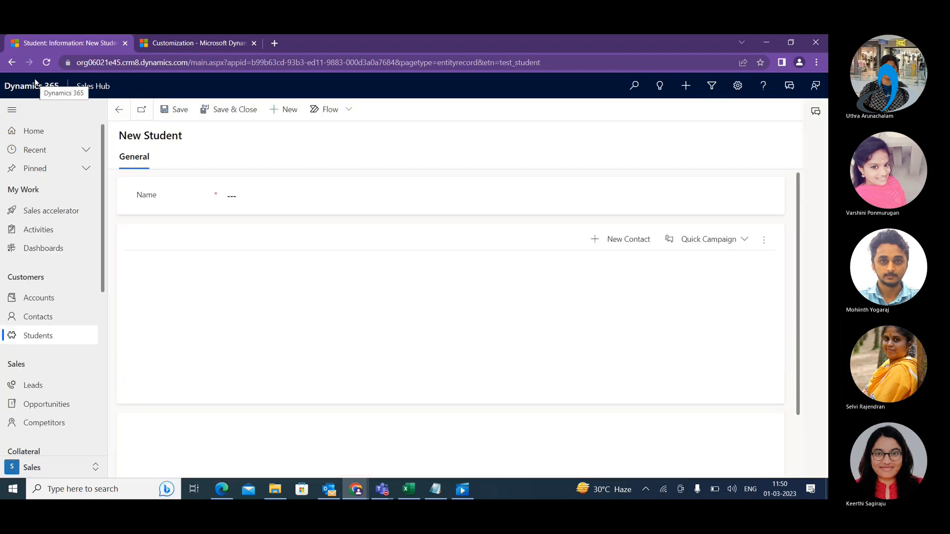
pyautogui.scroll(-2, 282, 259)
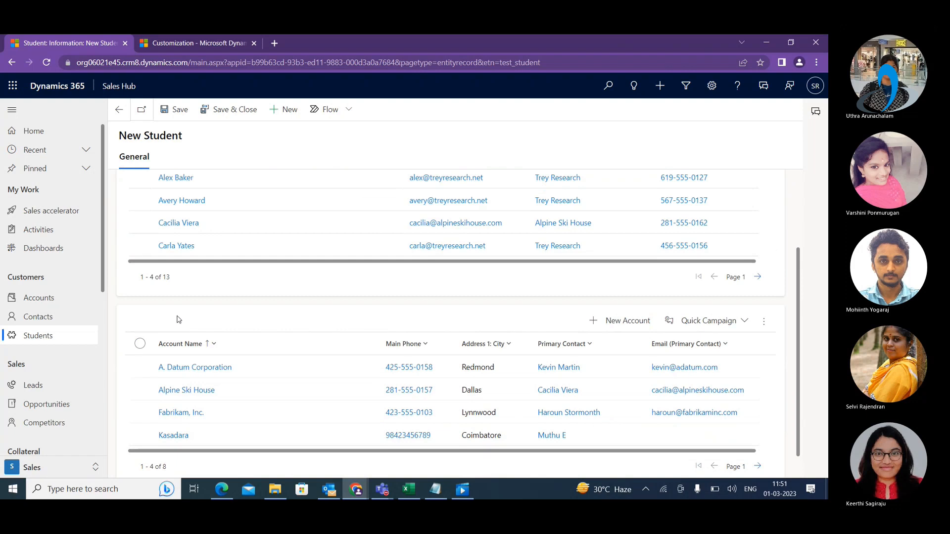
pyautogui.click(49, 62)
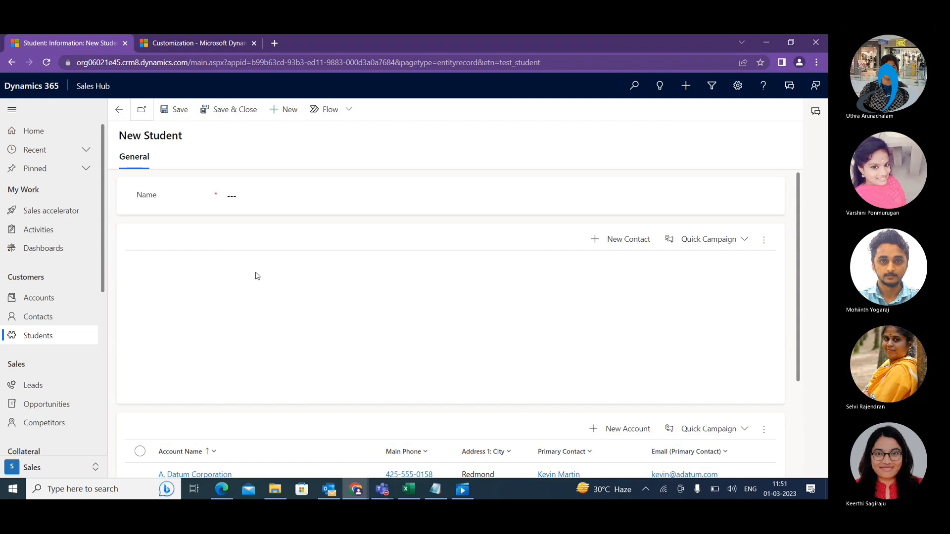
pyautogui.scroll(-1, 348, 370)
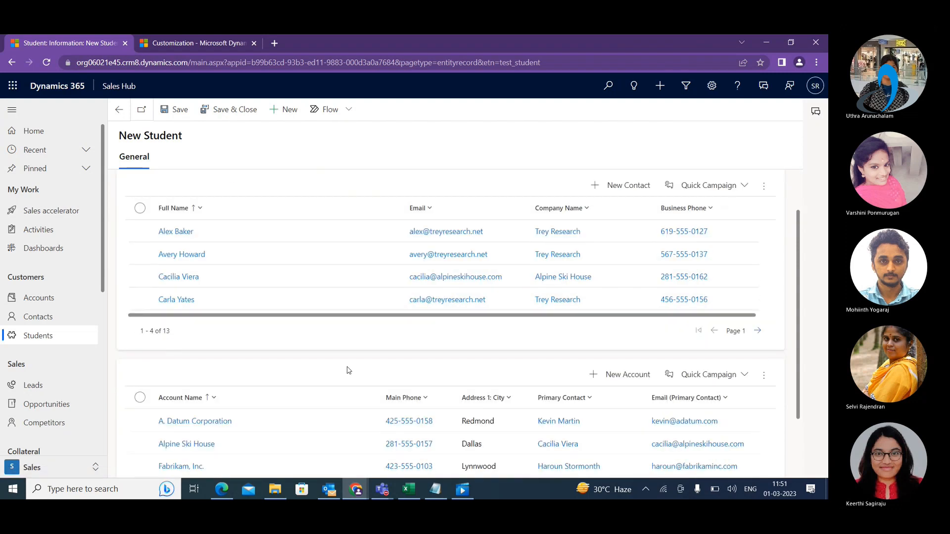
pyautogui.scroll(1, 347, 370)
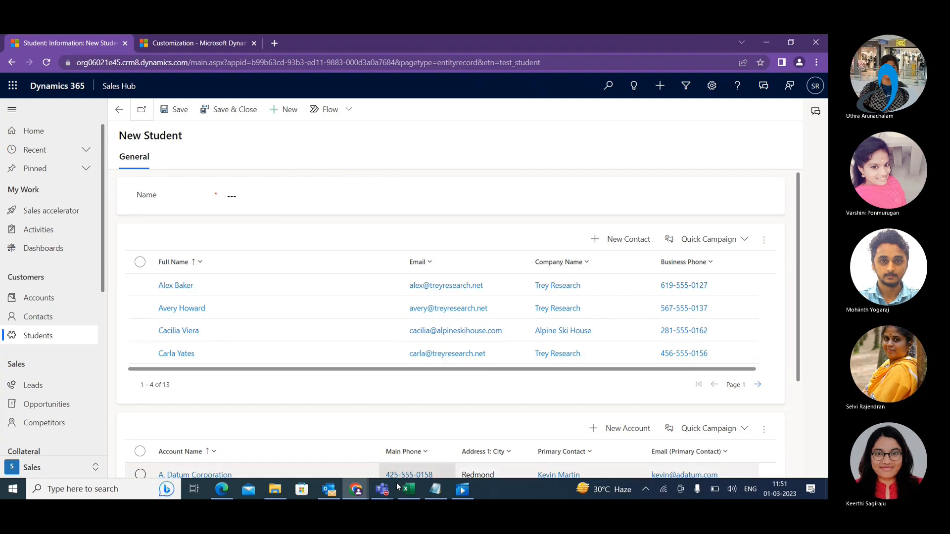
# - Review the Account section's label and display settings in the Student form editor
pyautogui.click(362, 490)
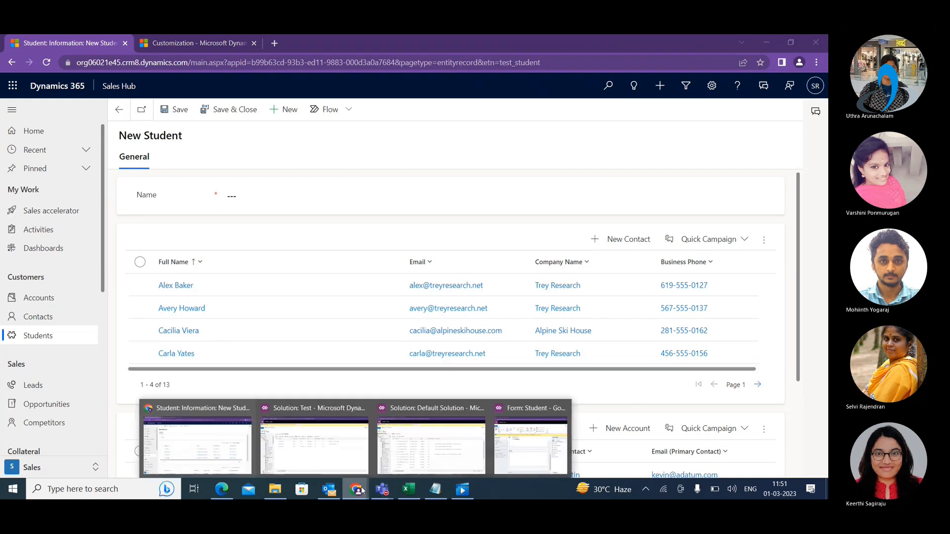
pyautogui.click(538, 441)
pyautogui.doubleClick(289, 296)
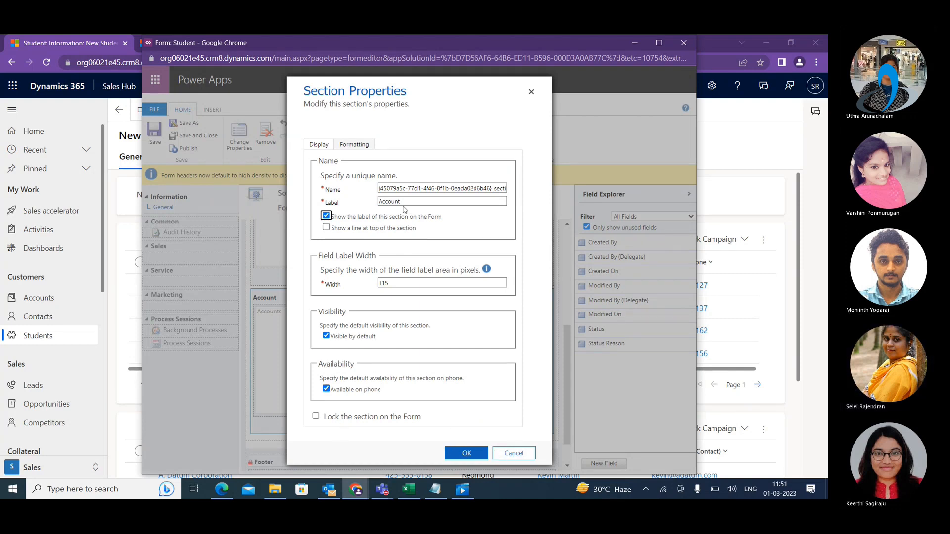
pyautogui.click(462, 454)
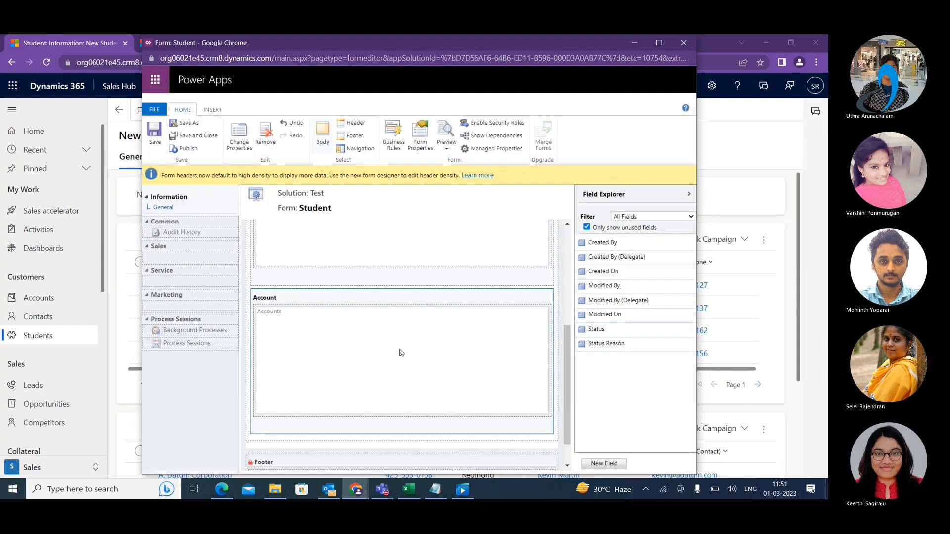
# - Publish the Student form and all customizations again, and check the Account section's label on the New Student form
pyautogui.click(188, 149)
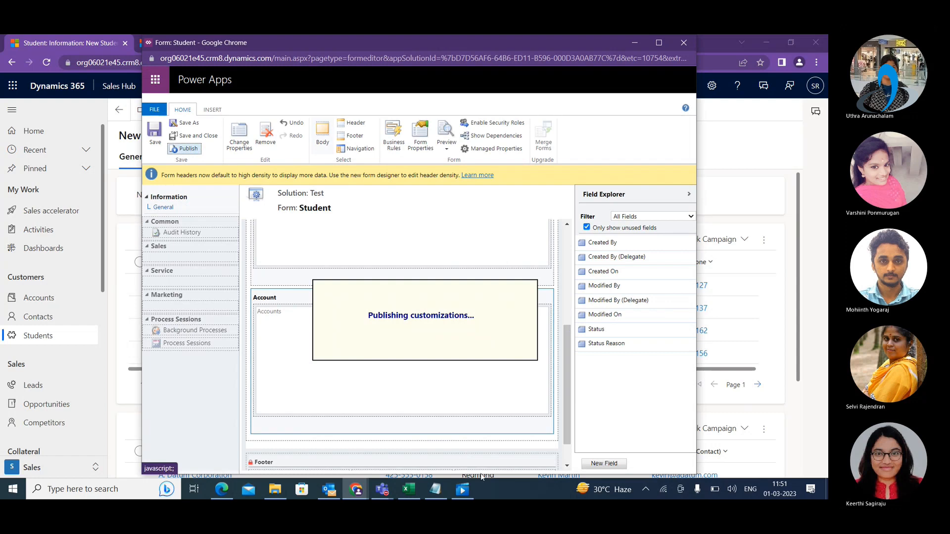
pyautogui.click(635, 43)
pyautogui.click(86, 123)
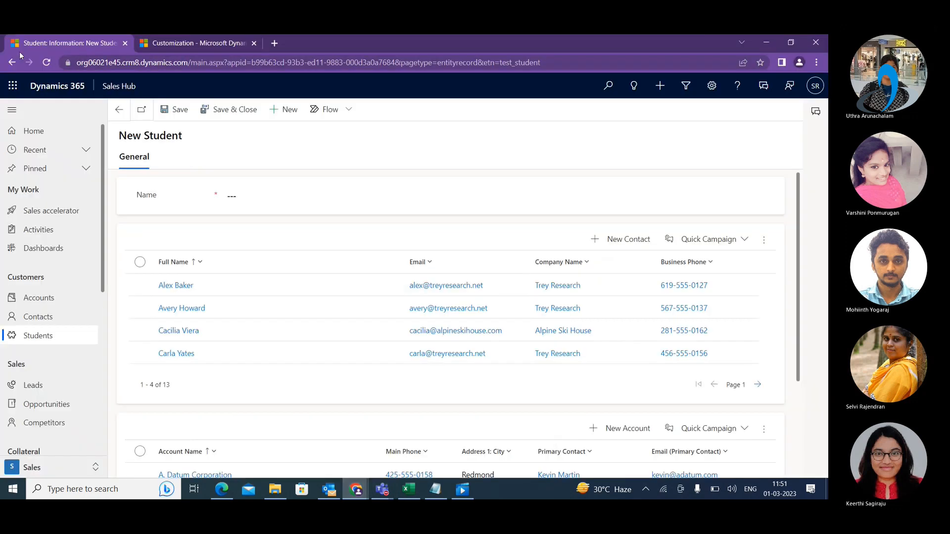
pyautogui.moveTo(159, 423); pyautogui.dragTo(117, 428)
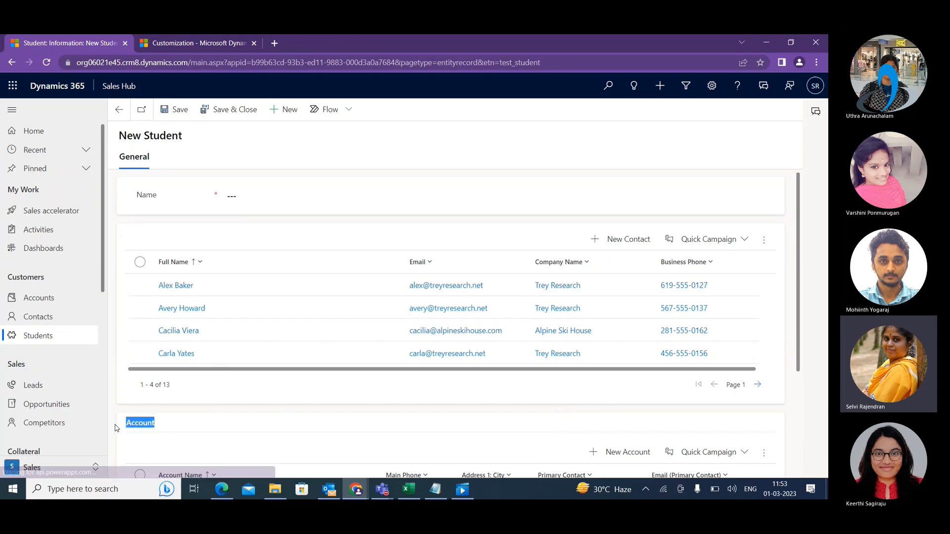
pyautogui.scroll(-3, 233, 446)
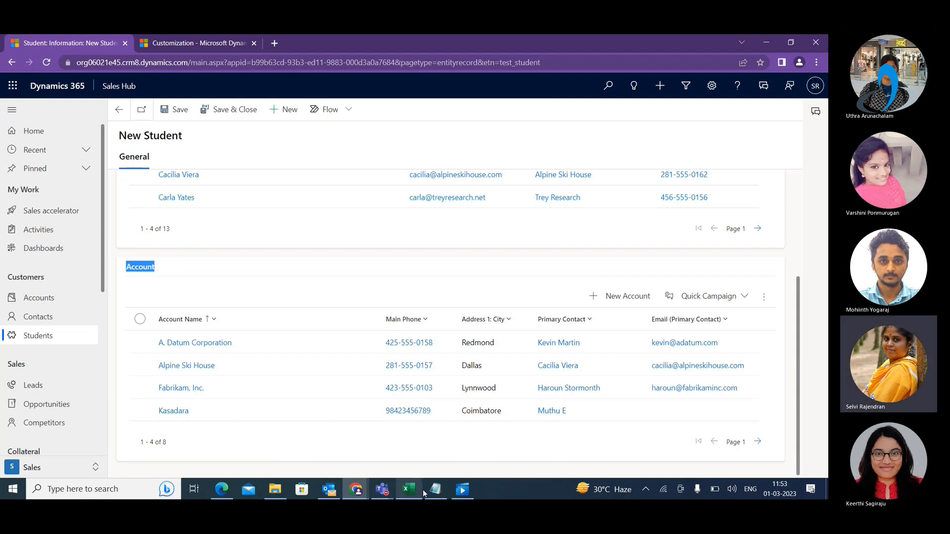
# - Change the label of the Student form's General tab to Summary
pyautogui.click(356, 489)
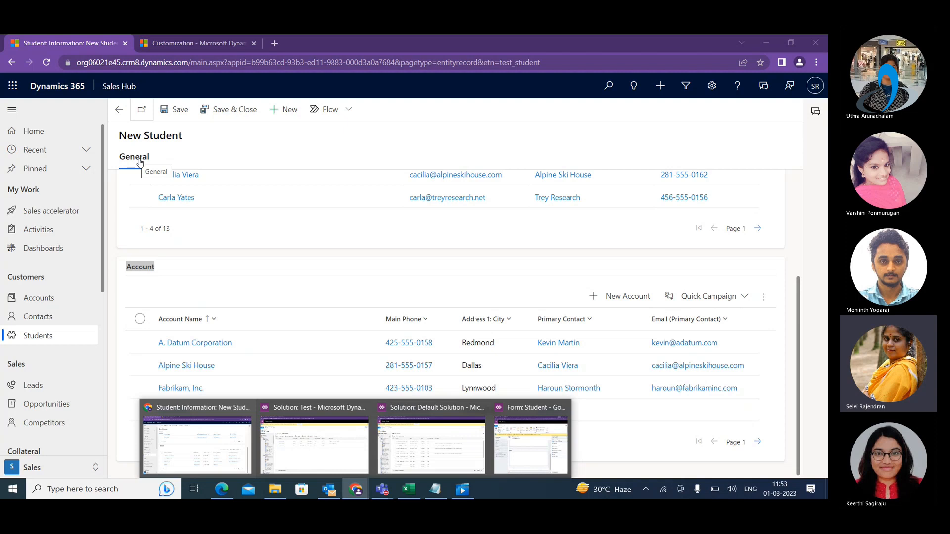
pyautogui.click(552, 443)
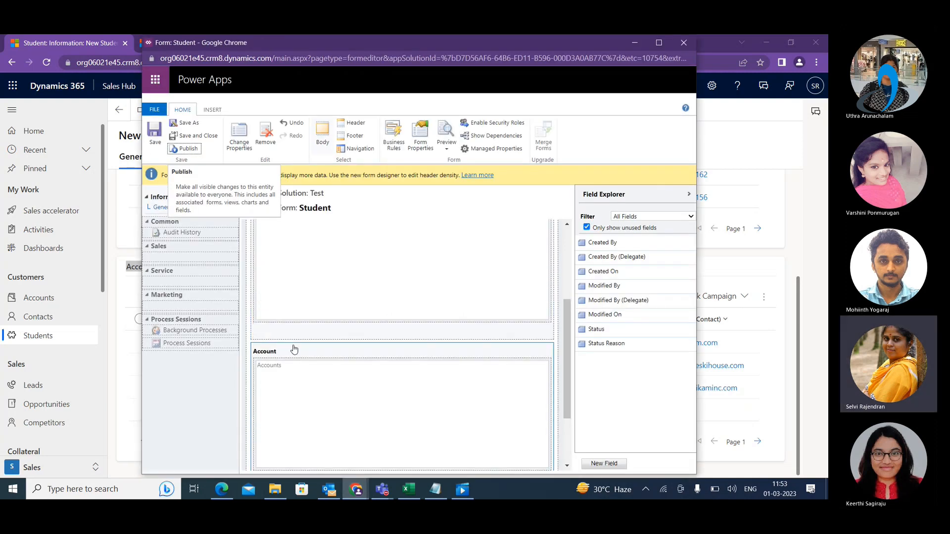
pyautogui.scroll(3, 292, 348)
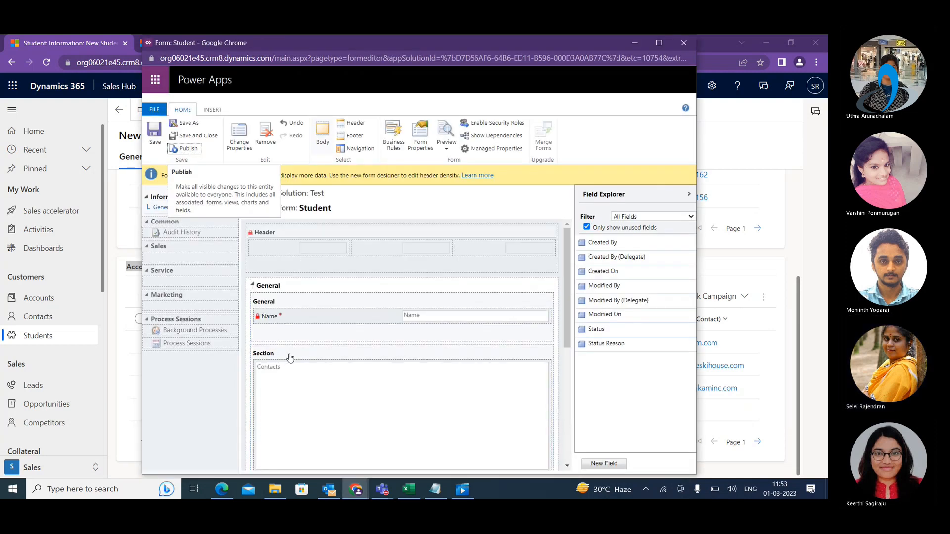
pyautogui.click(276, 287)
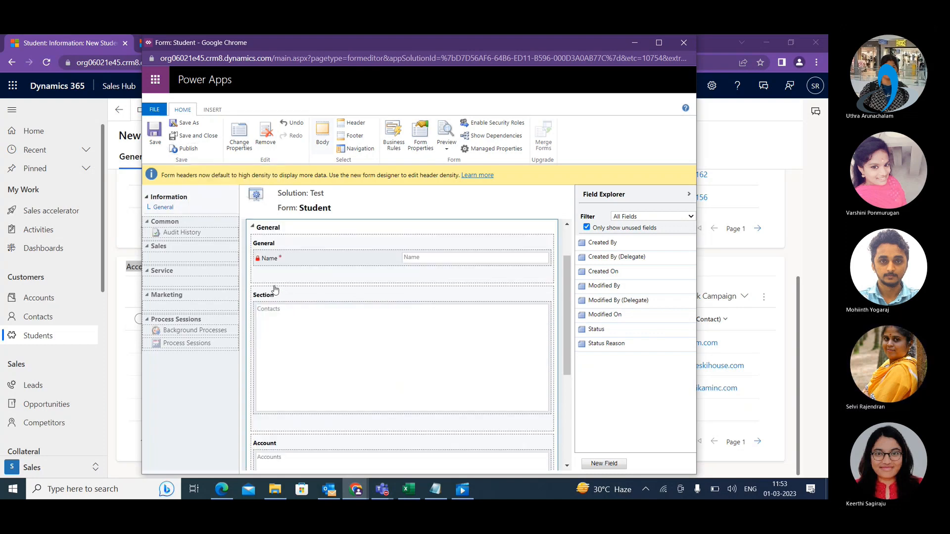
pyautogui.doubleClick(274, 289)
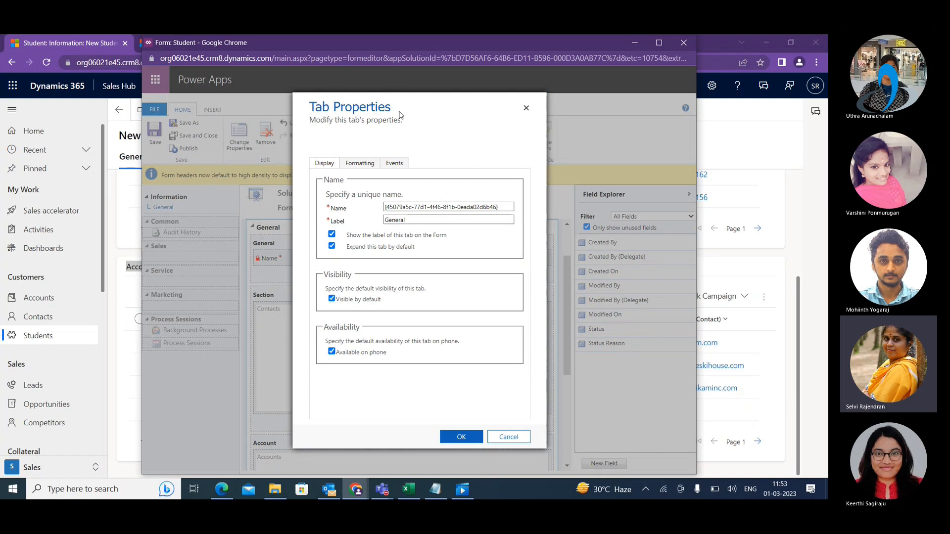
pyautogui.click(406, 221)
pyautogui.moveTo(406, 220); pyautogui.dragTo(370, 220)
pyautogui.press('BackSpace')
pyautogui.write('Summary')
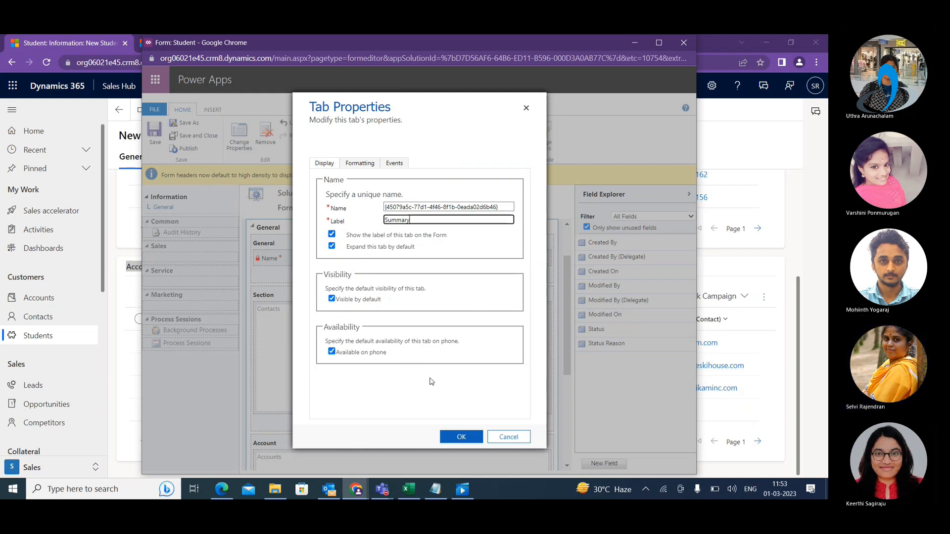
pyautogui.click(454, 437)
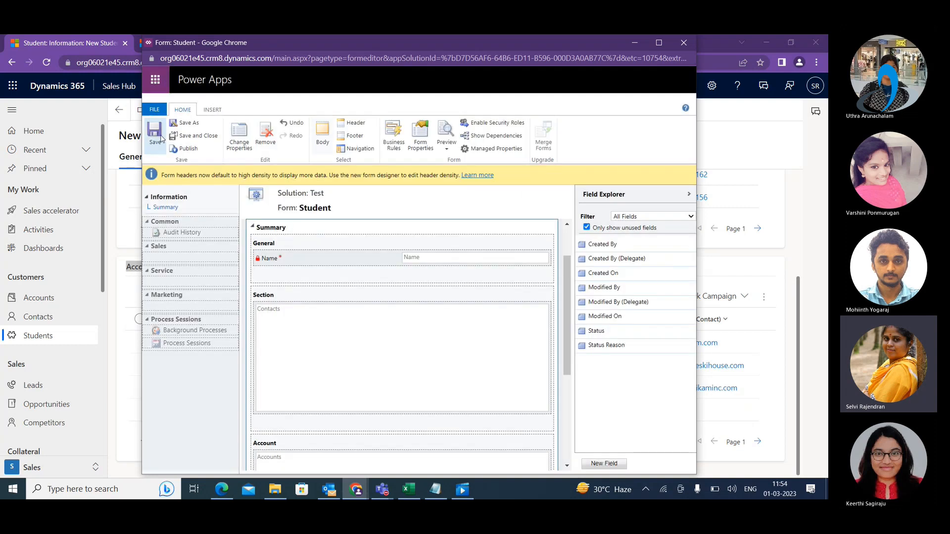
# - Publish the Student form with its renamed tab and all customizations of the Test solution
pyautogui.click(189, 150)
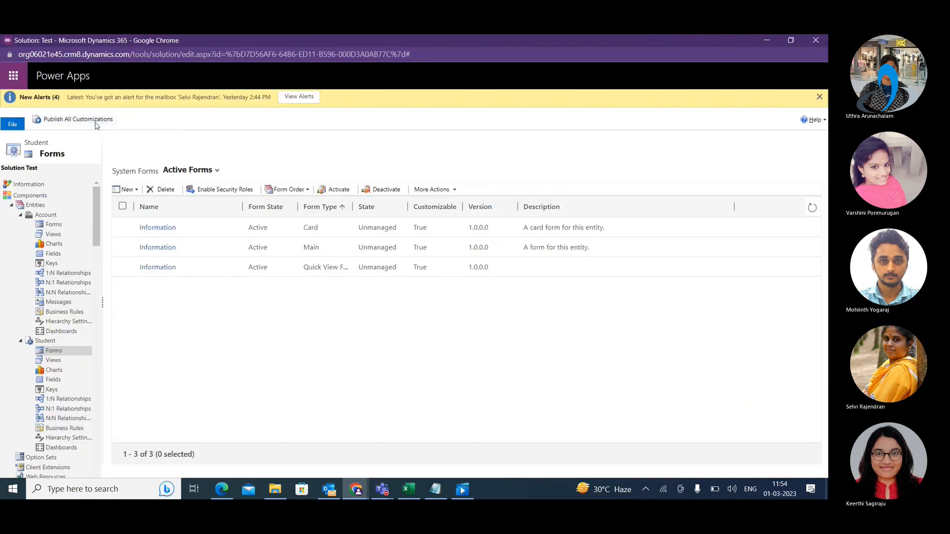
pyautogui.click(94, 122)
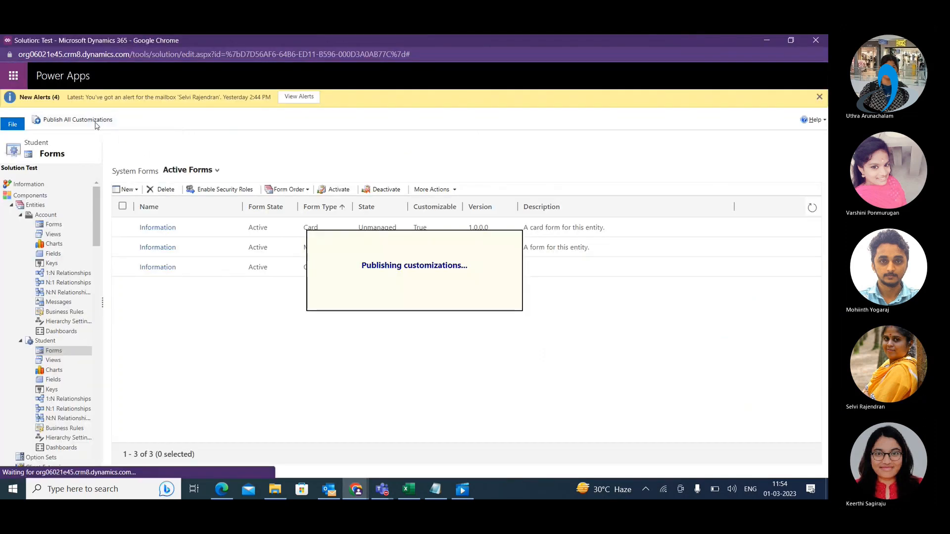
pyautogui.moveTo(358, 491)
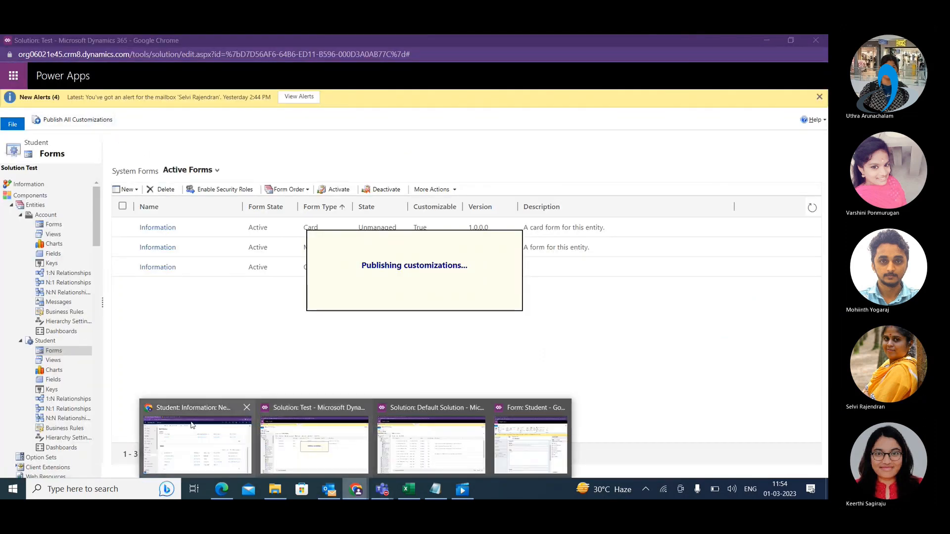
# - Reload the New Student form in Sales Hub to check the label of its first tab
pyautogui.click(198, 443)
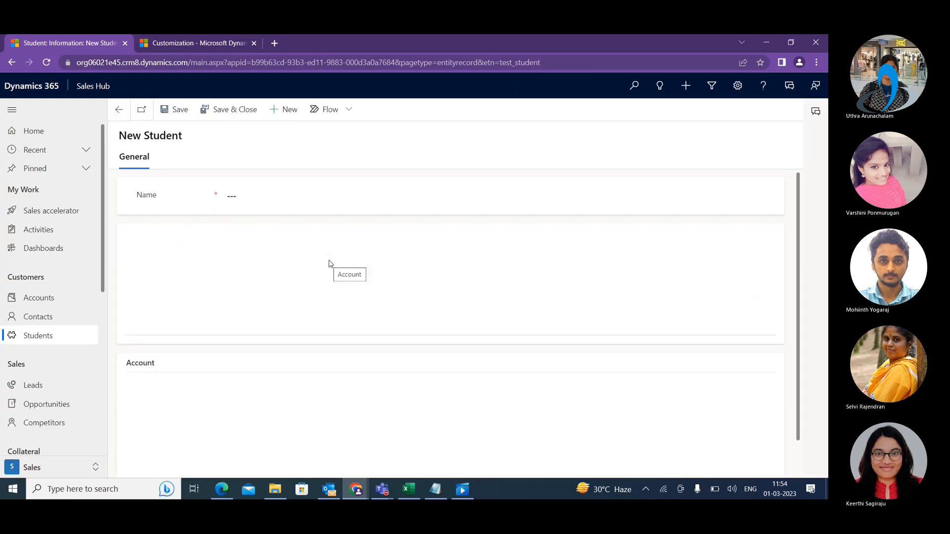
pyautogui.click(47, 62)
# - Publish the Student form once more from the form editor, and revisit the Test solution's forms and the Default Solution's Account views
pyautogui.hotkey('alt', 'Tab')
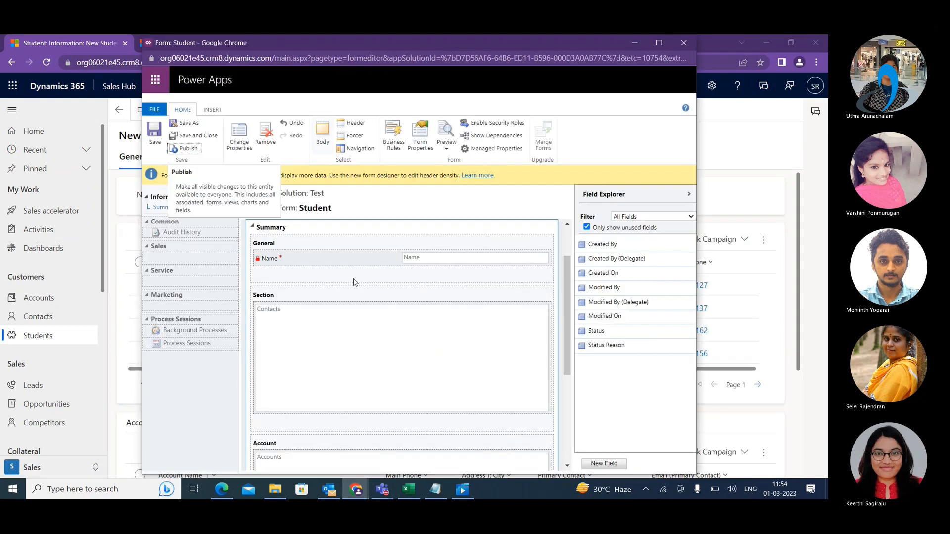
pyautogui.click(193, 148)
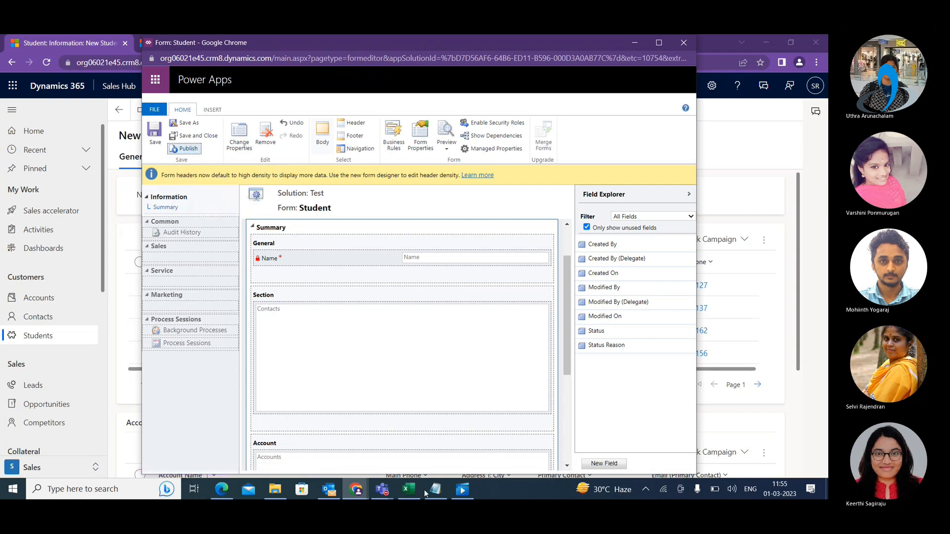
pyautogui.moveTo(359, 491)
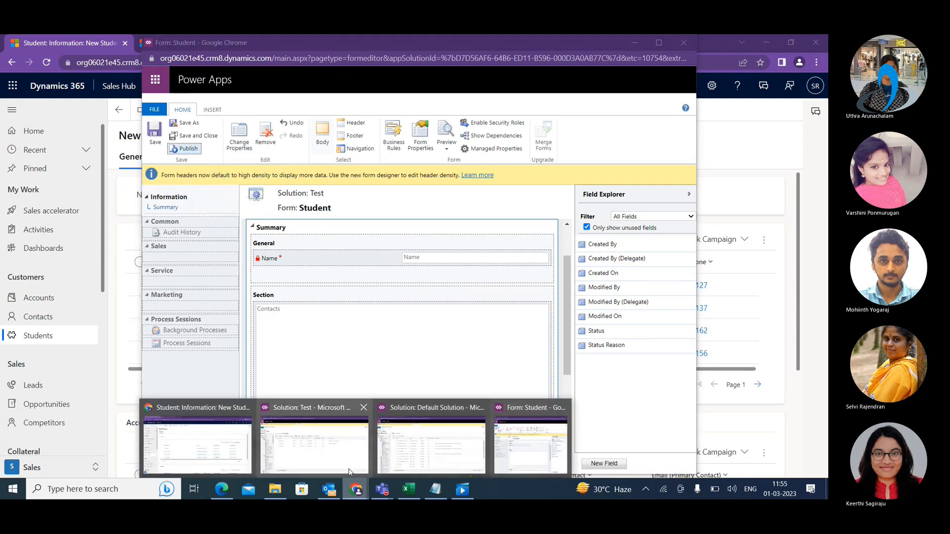
pyautogui.click(333, 458)
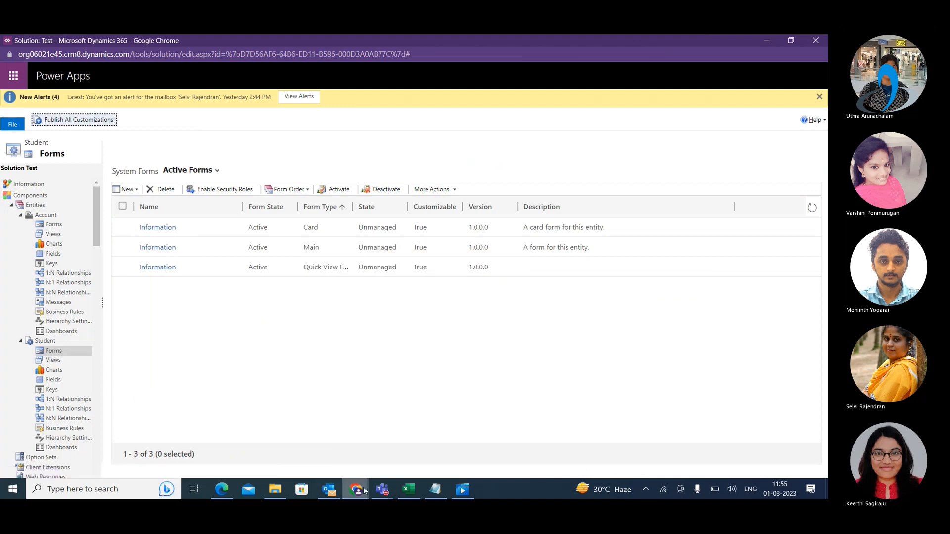
pyautogui.moveTo(358, 491)
pyautogui.click(426, 445)
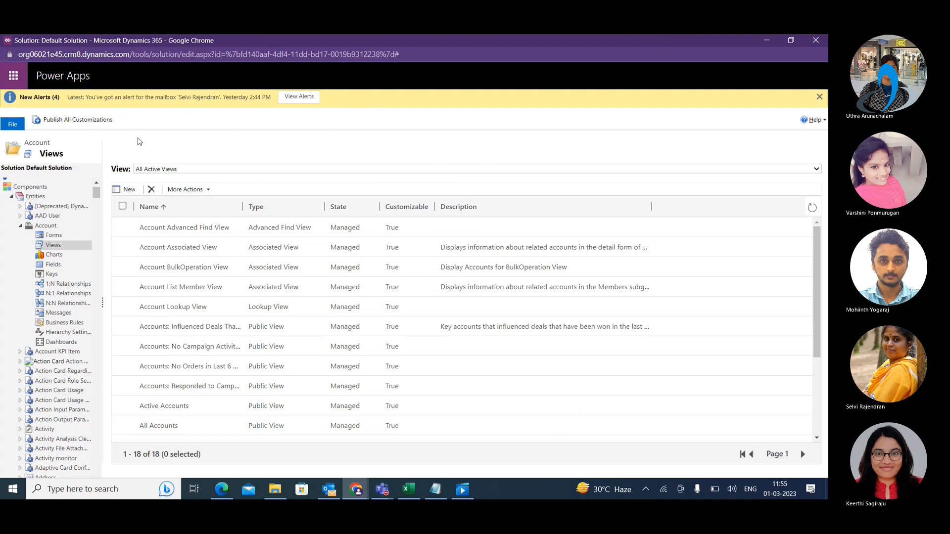
# - Return to the New Student form and check its renamed tab and the contact and account sub-grids
pyautogui.moveTo(356, 491)
pyautogui.click(222, 438)
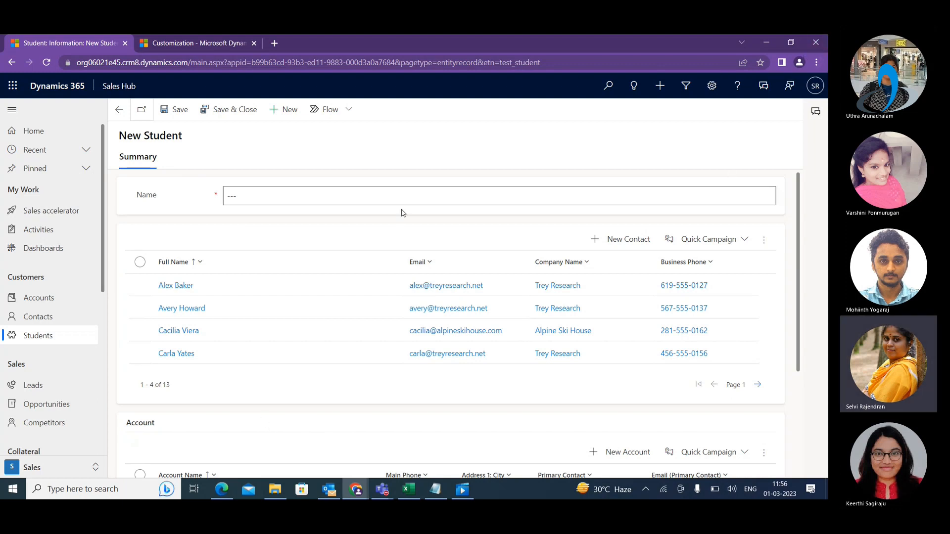
pyautogui.click(357, 489)
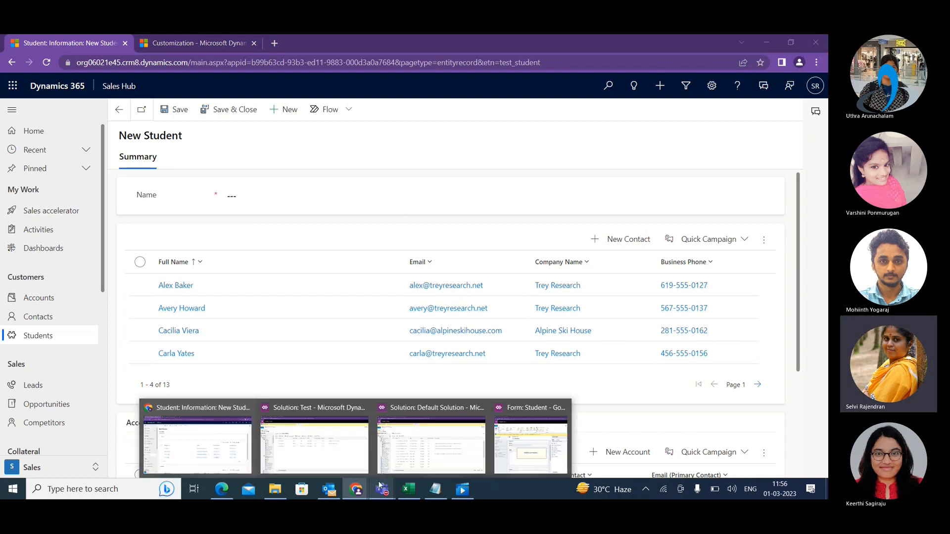